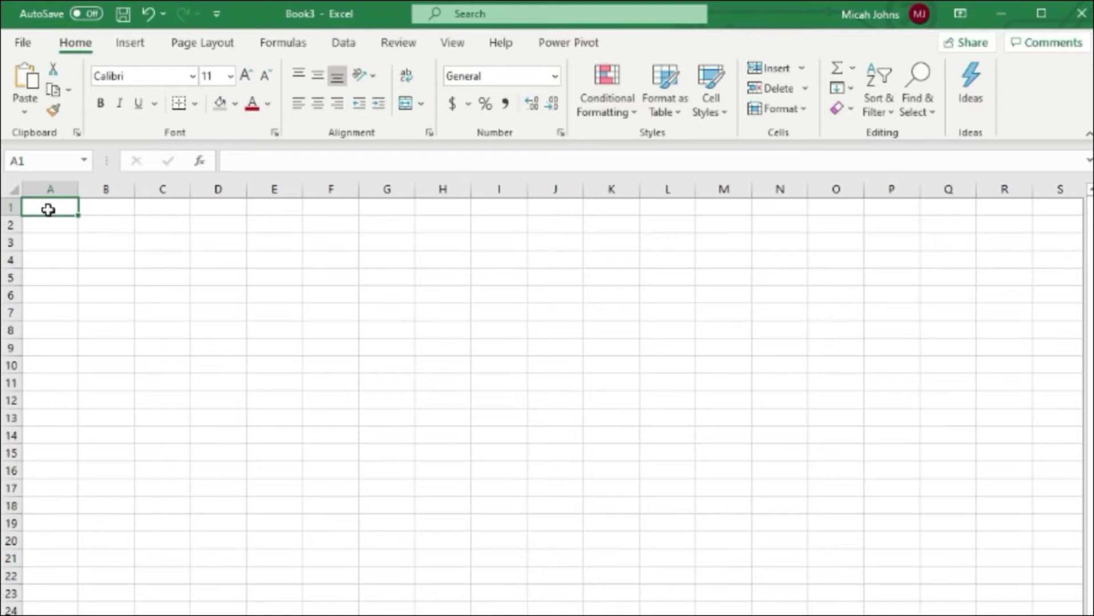
Step: Enter the headers date, car_color, car_model, car_make and vin in cells A1 through E1
type("data")
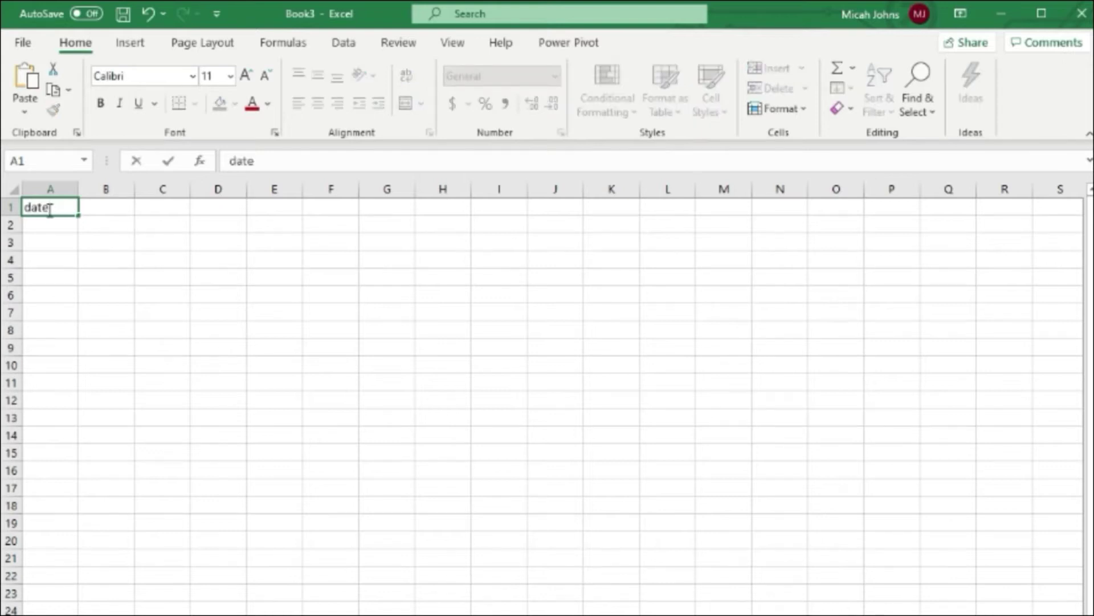
key("Tab")
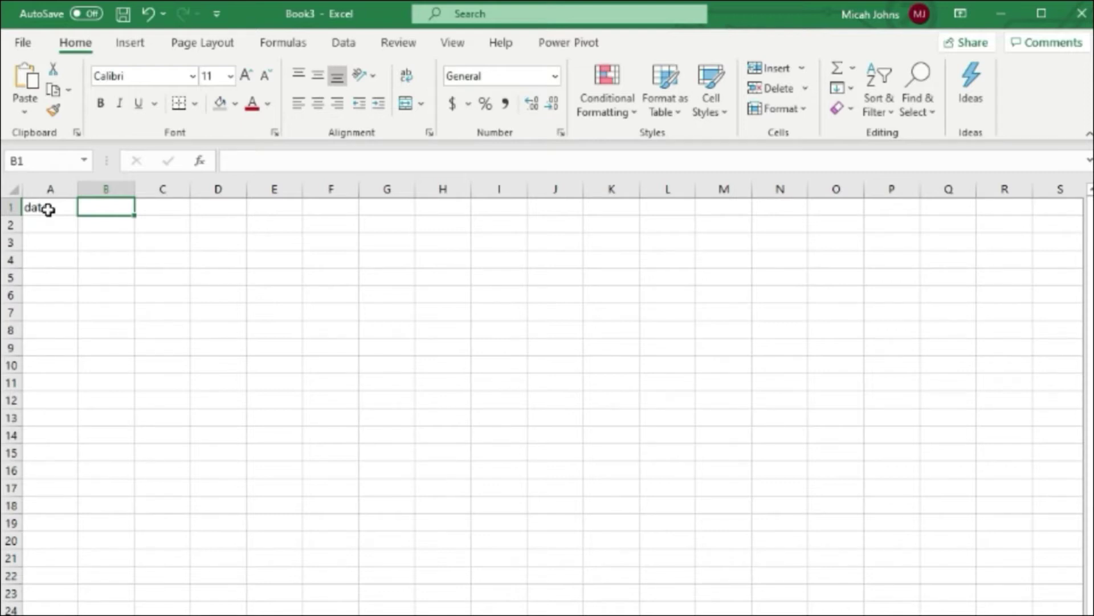
type("c")
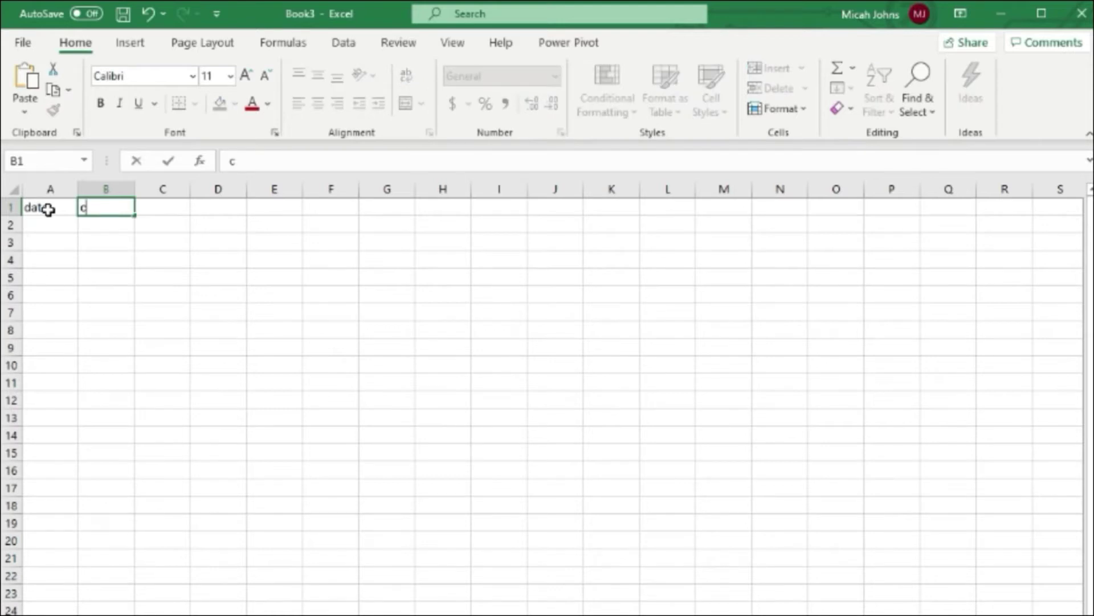
type("ar_color")
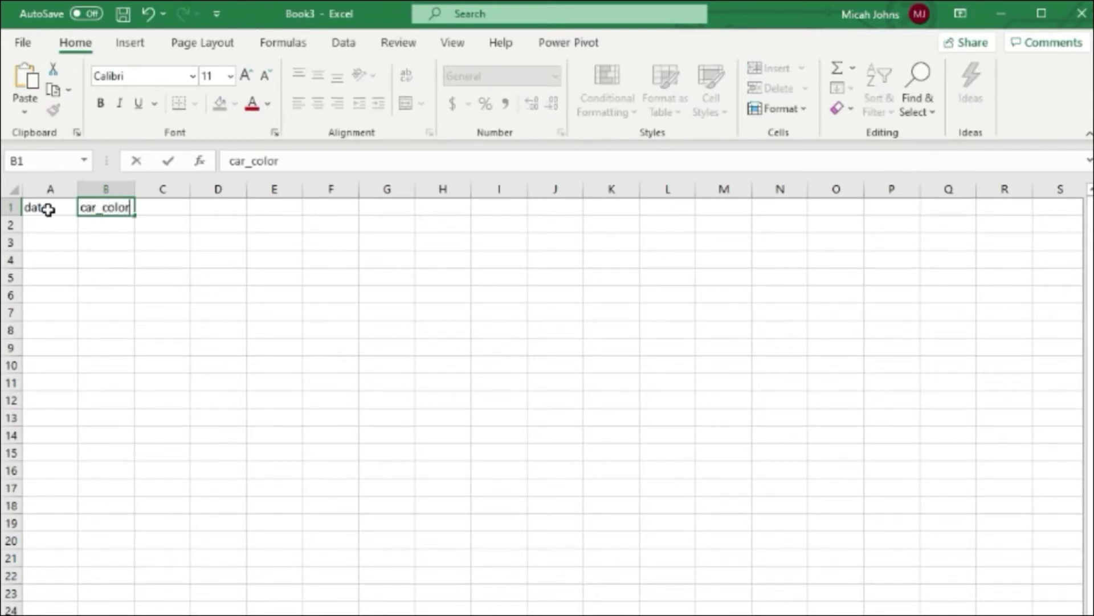
key("Tab")
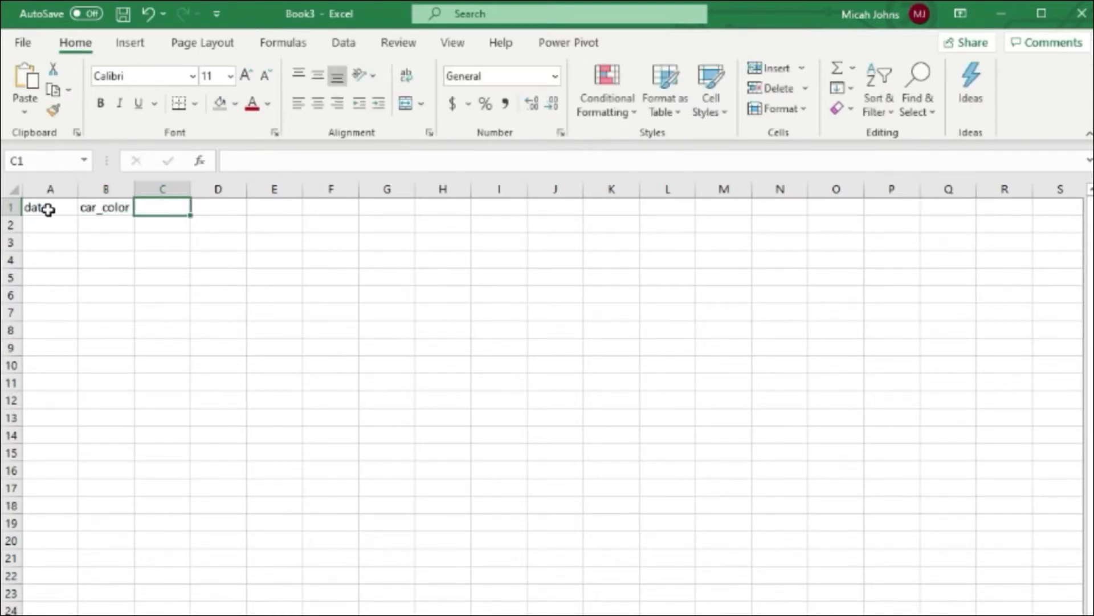
type("car_model")
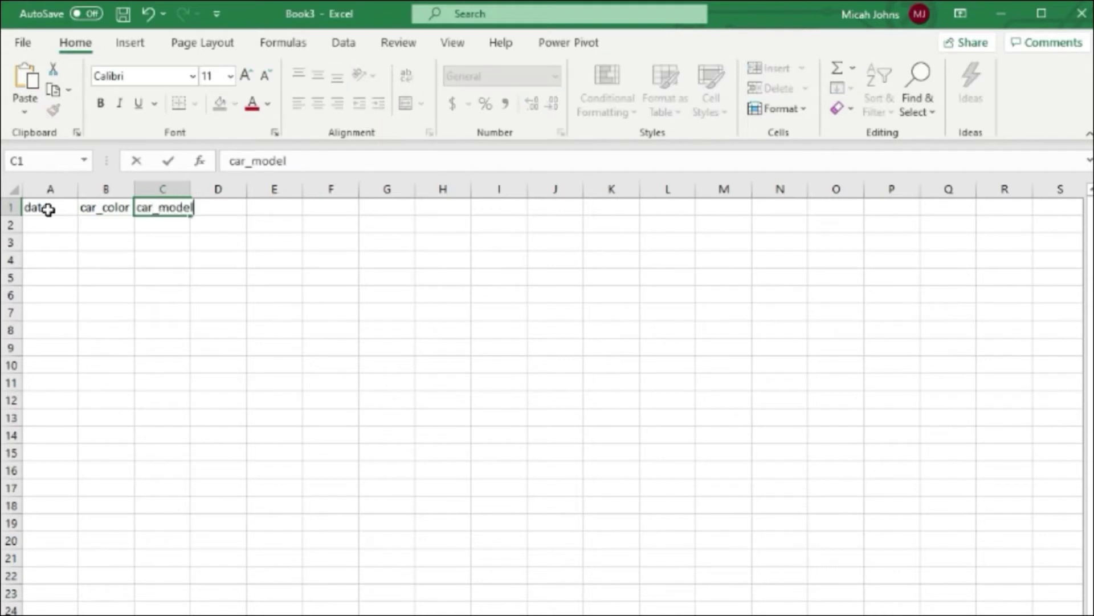
key("Tab")
type("ca")
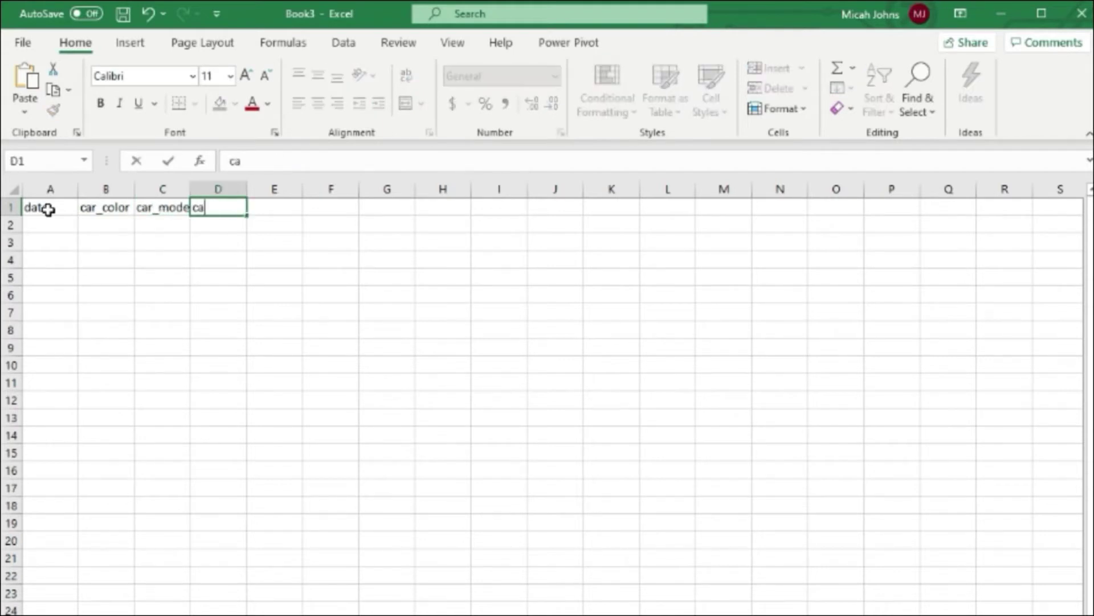
type("r_make")
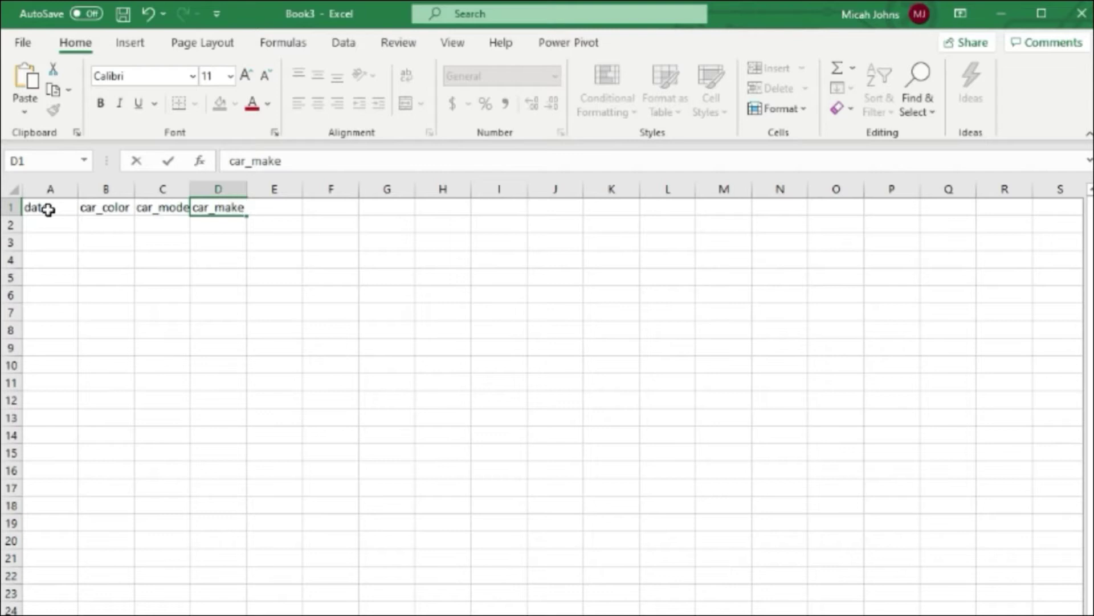
key("Tab")
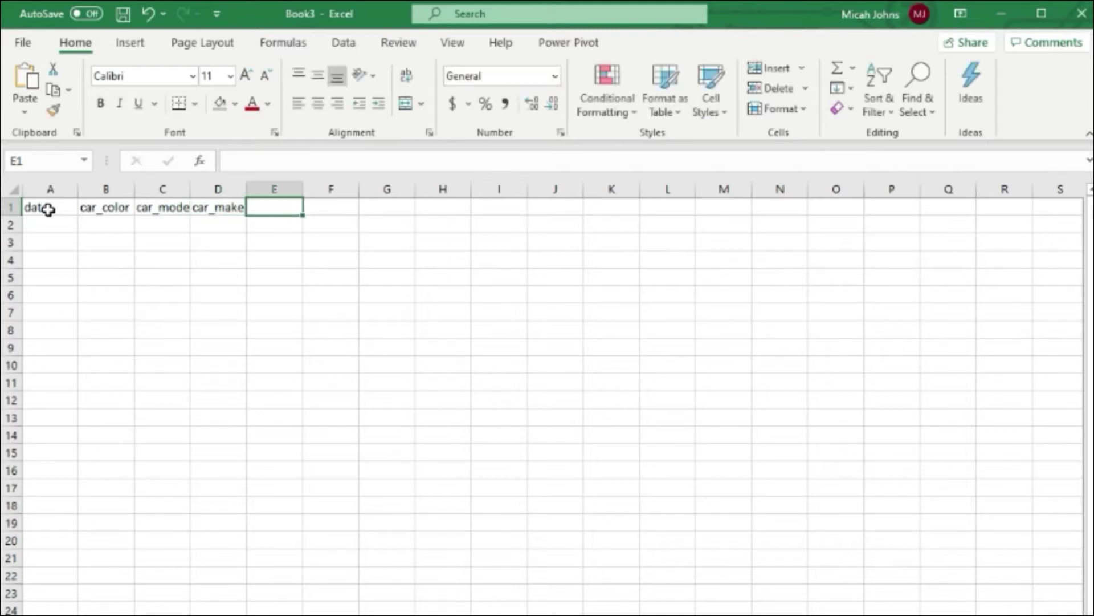
type("vin")
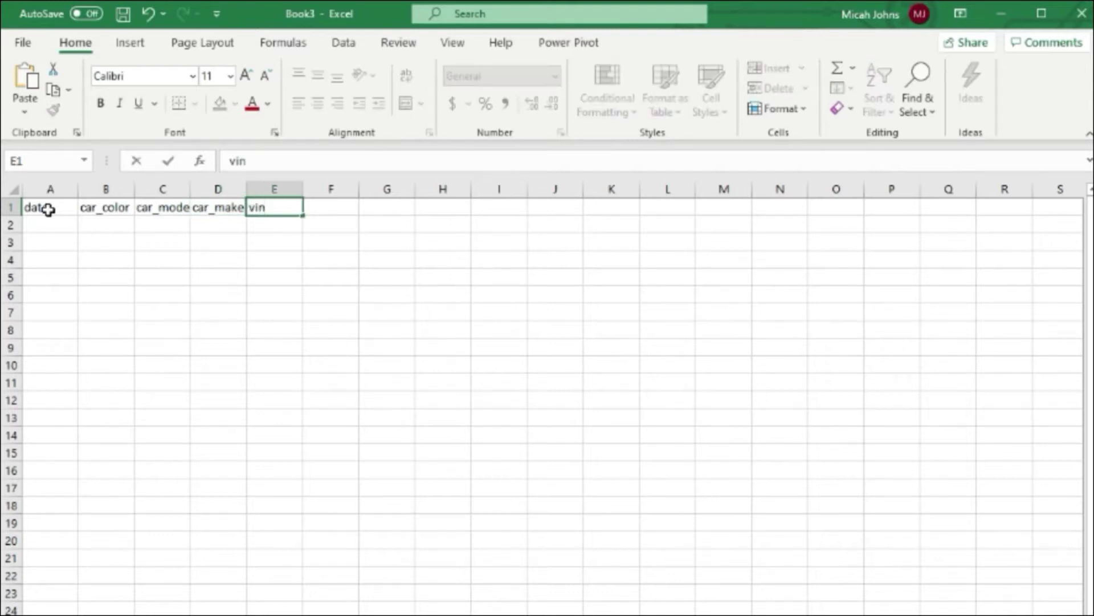
Step: Continue the header row with quantity, location and is_dirty in cells F1 through H1
left_click(322, 208)
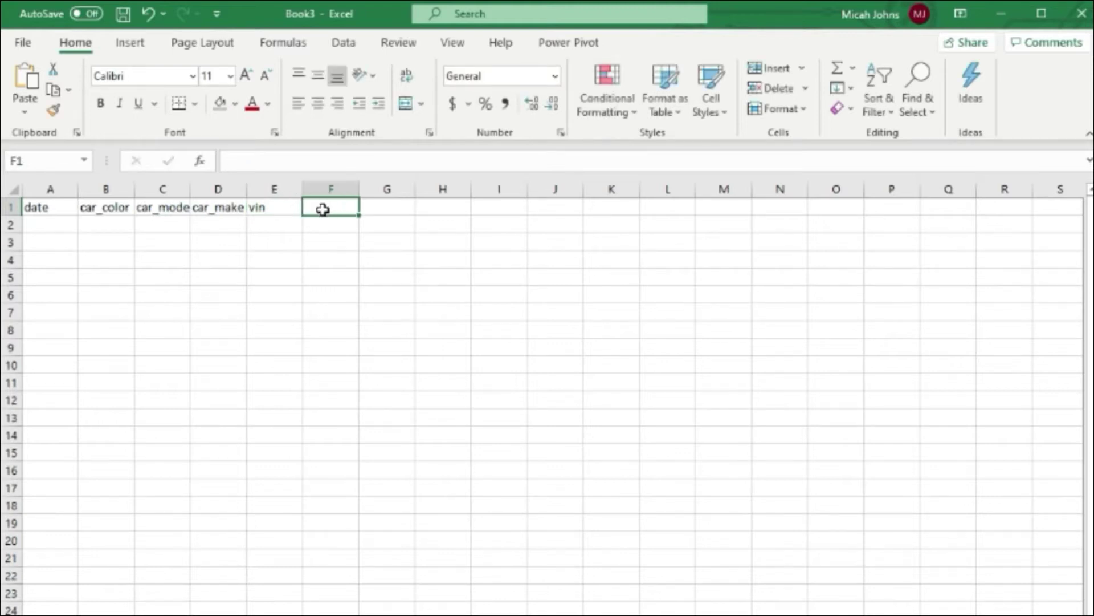
type("quantity")
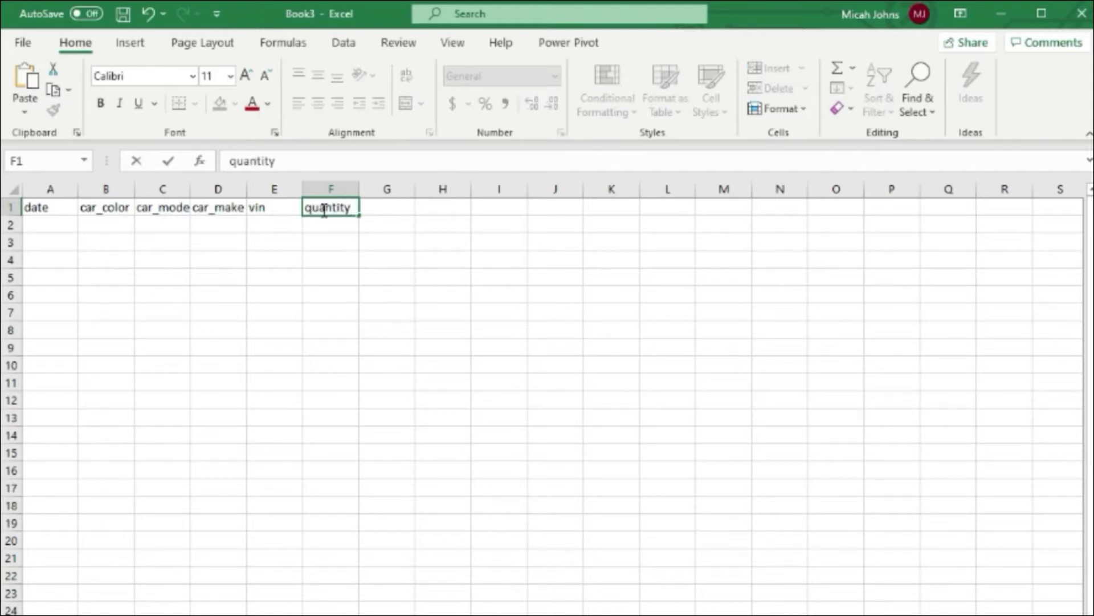
key("Return")
left_click(387, 206)
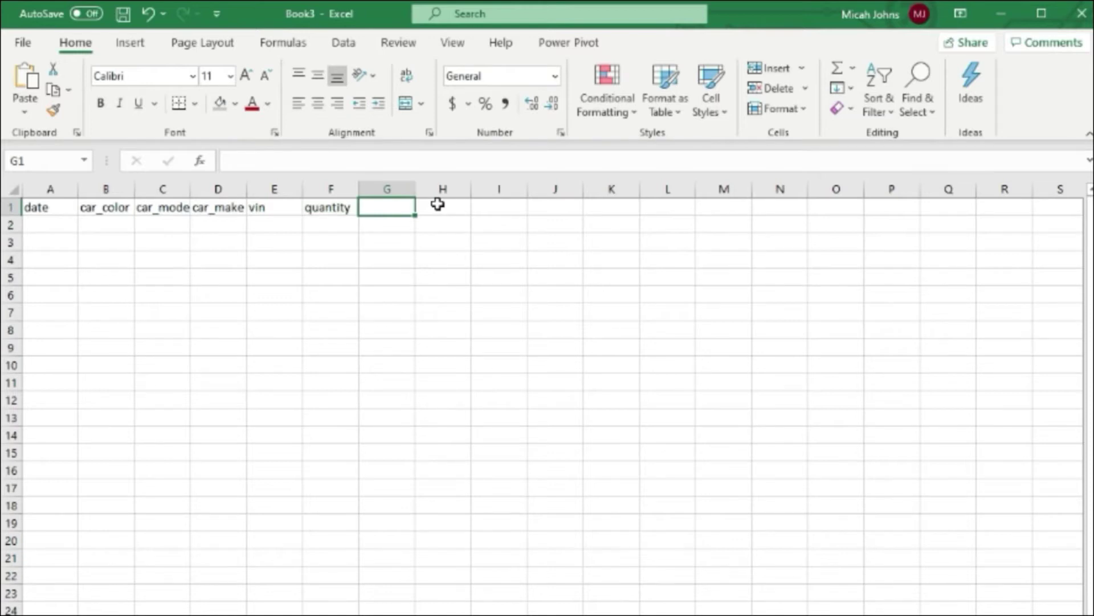
type("location")
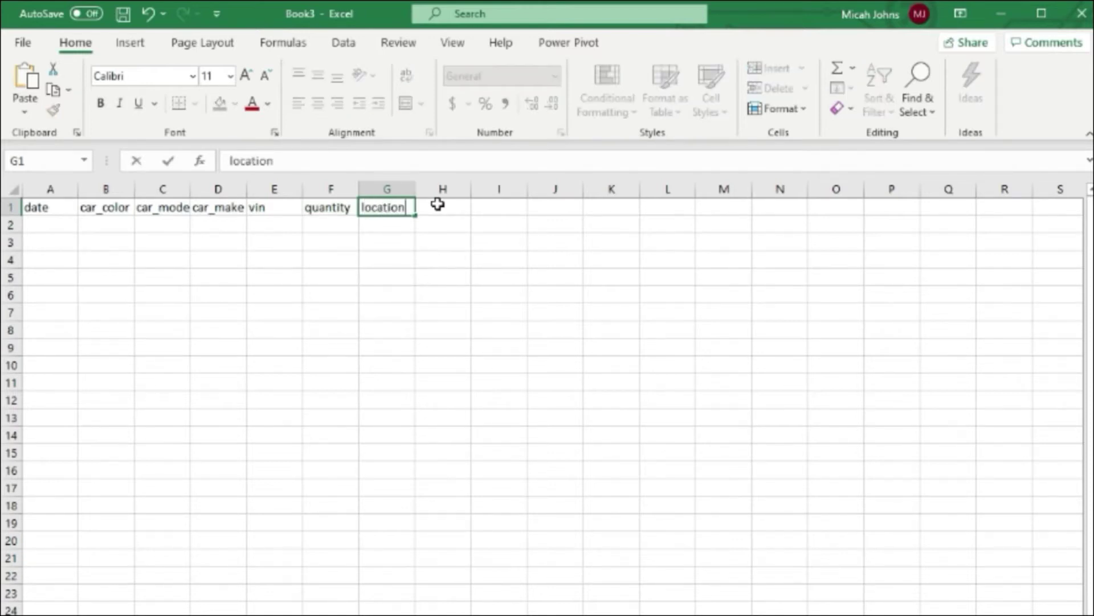
left_click(437, 204)
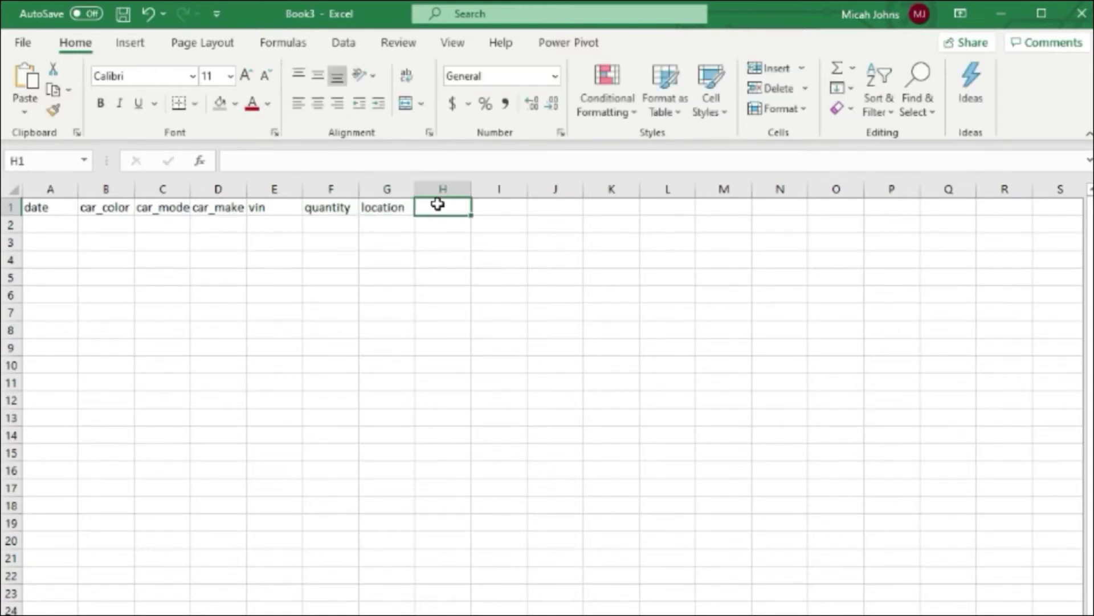
type("is_dirty")
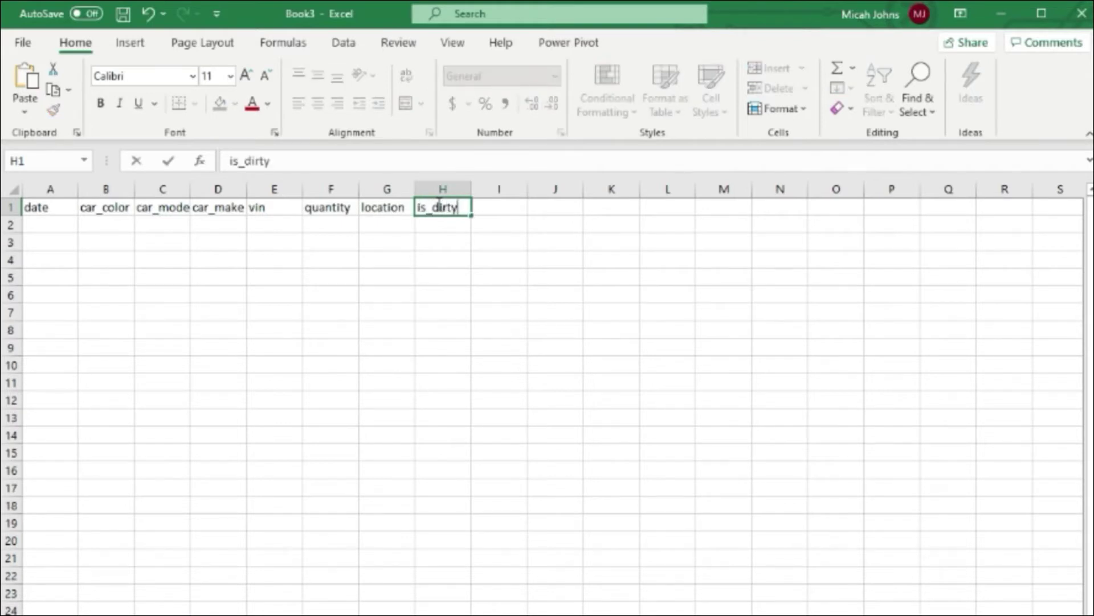
Step: Complete the header row with lat, lon and mileage in cells I1 through K1
left_click(513, 212)
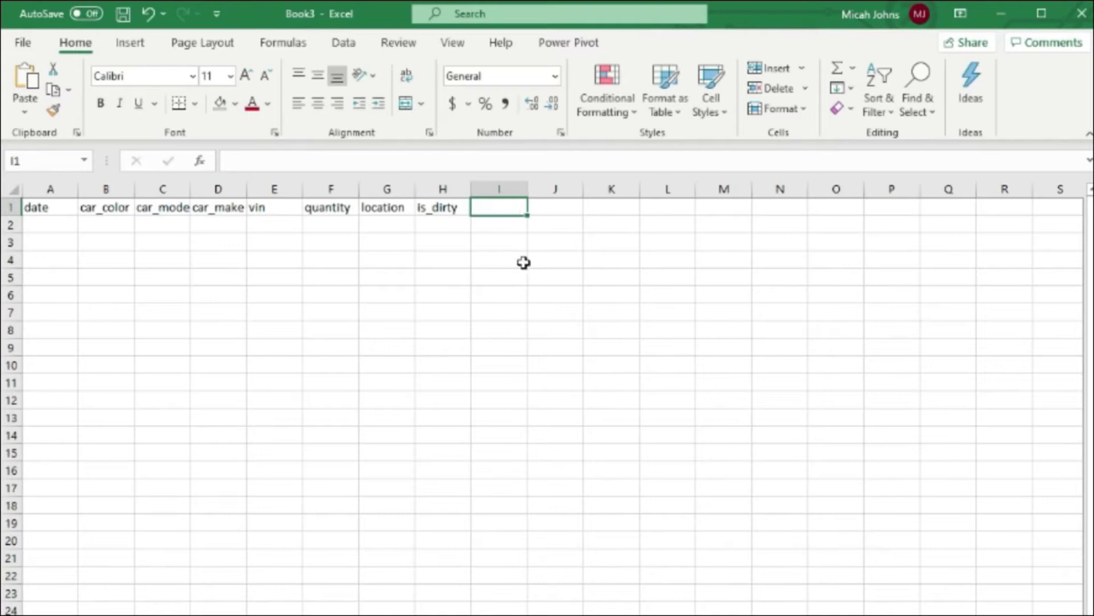
type("latitu")
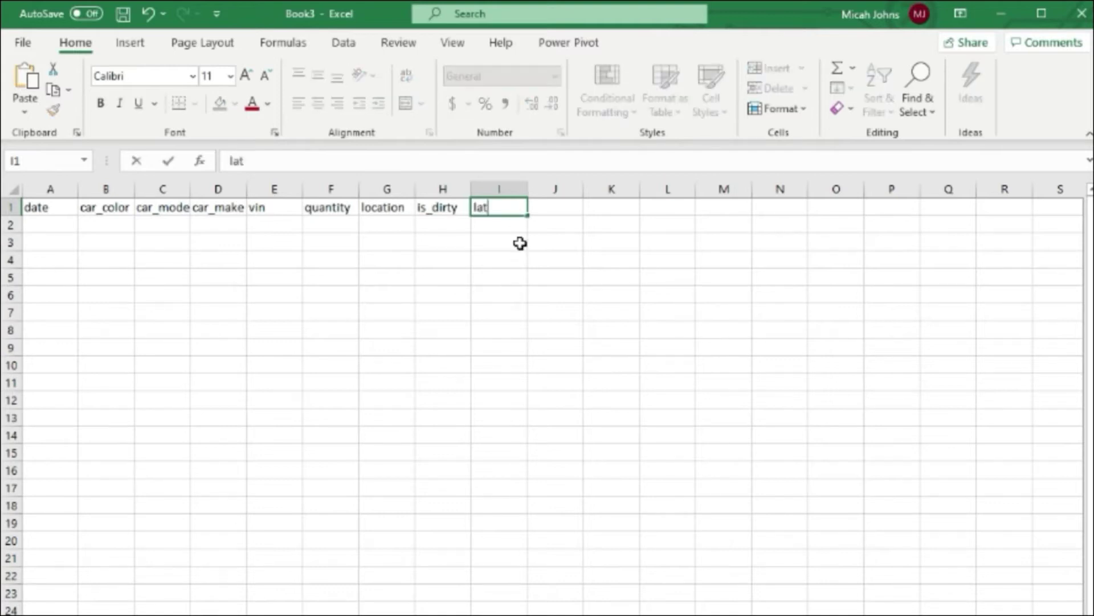
key("BackSpace")
key("BackSpace")
key("BackSpace")
key("Tab")
type("lon")
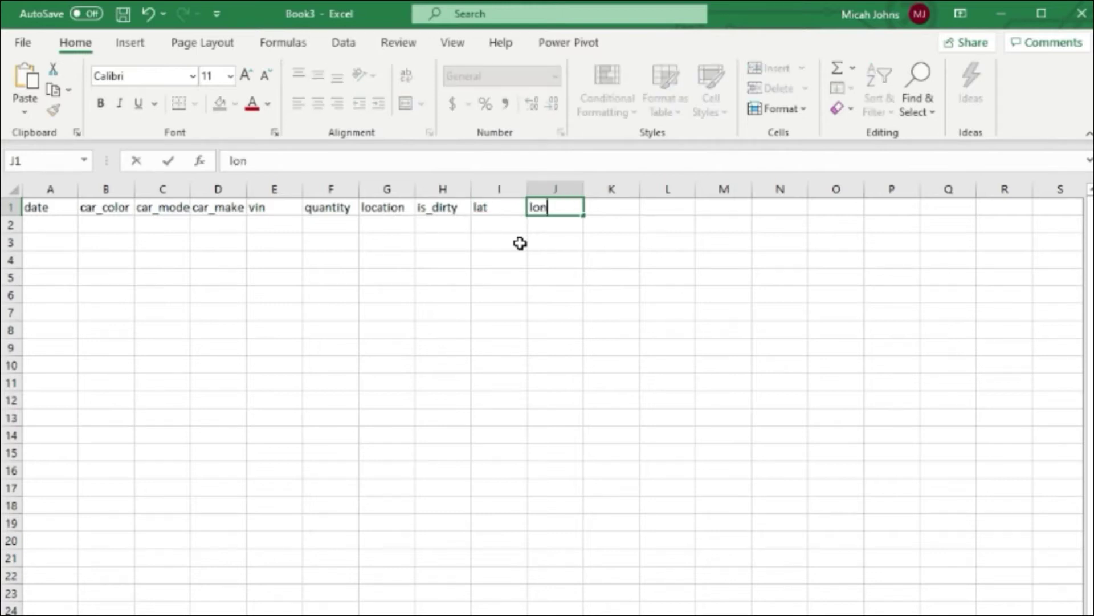
key("Tab")
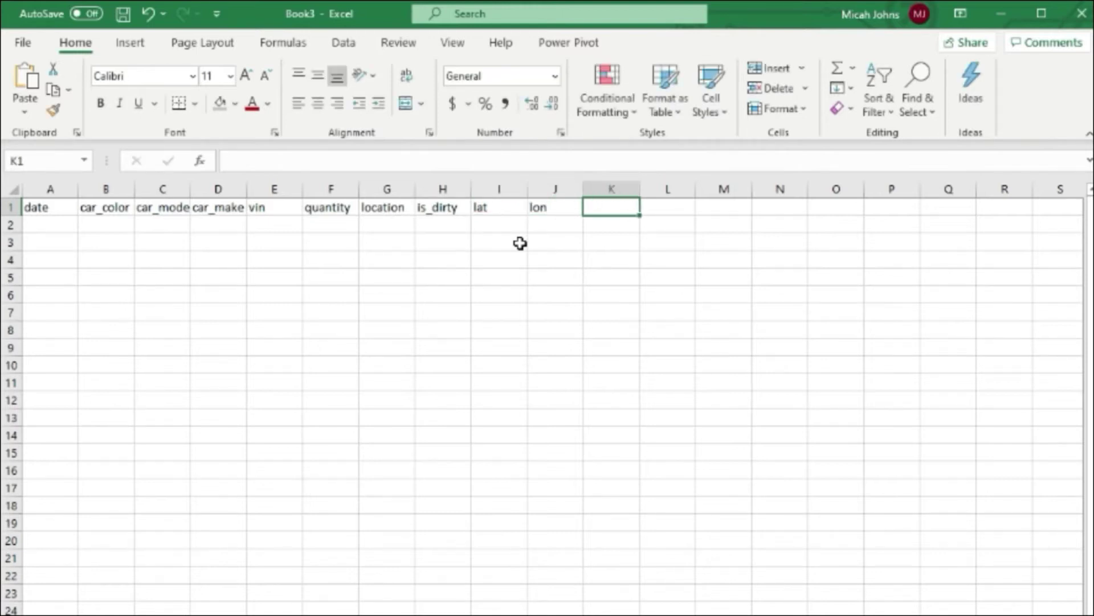
type("mileage")
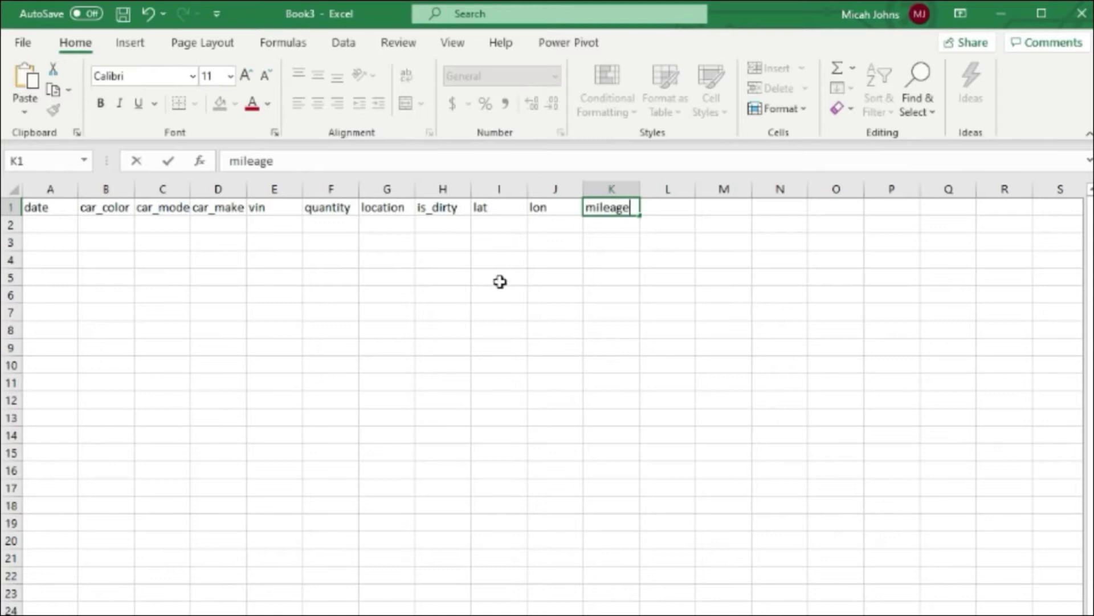
left_click(53, 223)
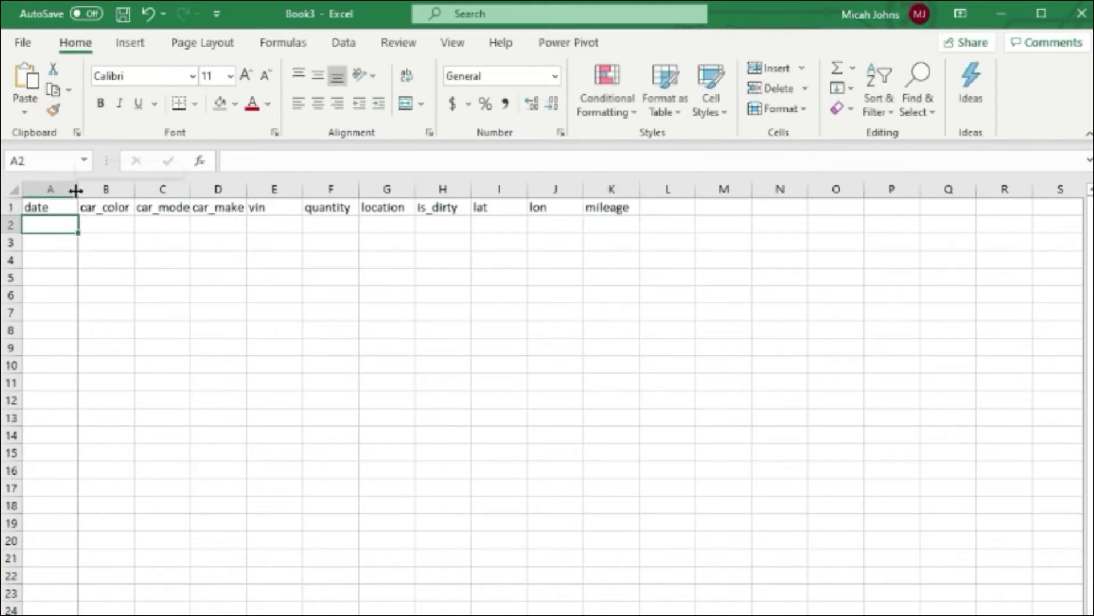
Step: Autofit the widths of the date, car_color and car_model columns to their headers
double_click(75, 190)
double_click(164, 189)
left_click(108, 193)
left_click_drag(108, 193, 107, 193)
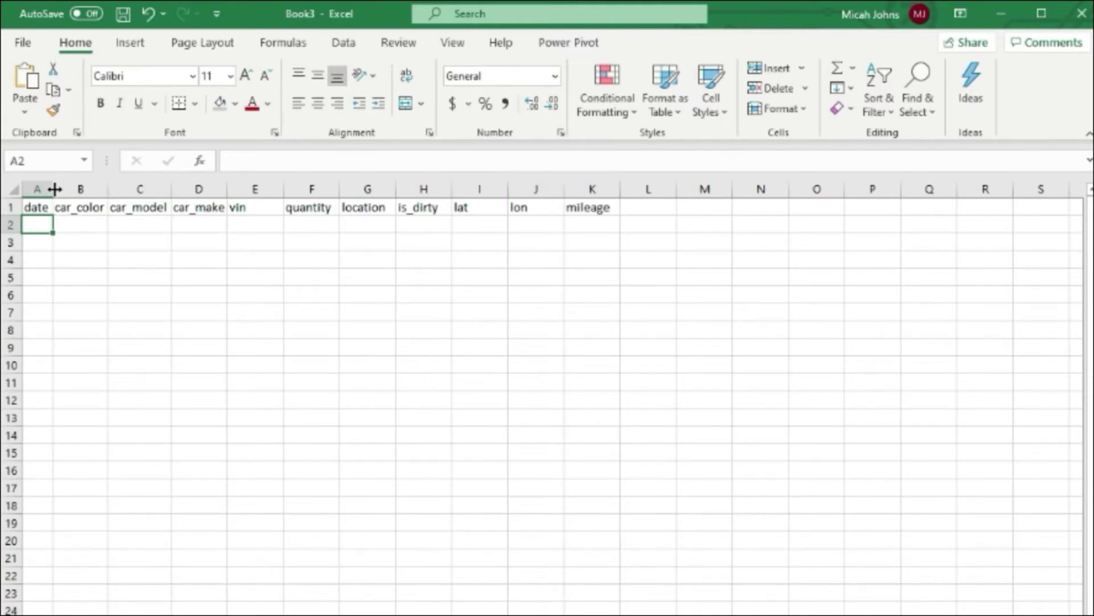
Step: Enter the date 1/16/2020 in A2 and fill the daily series down to A6
type("1/1")
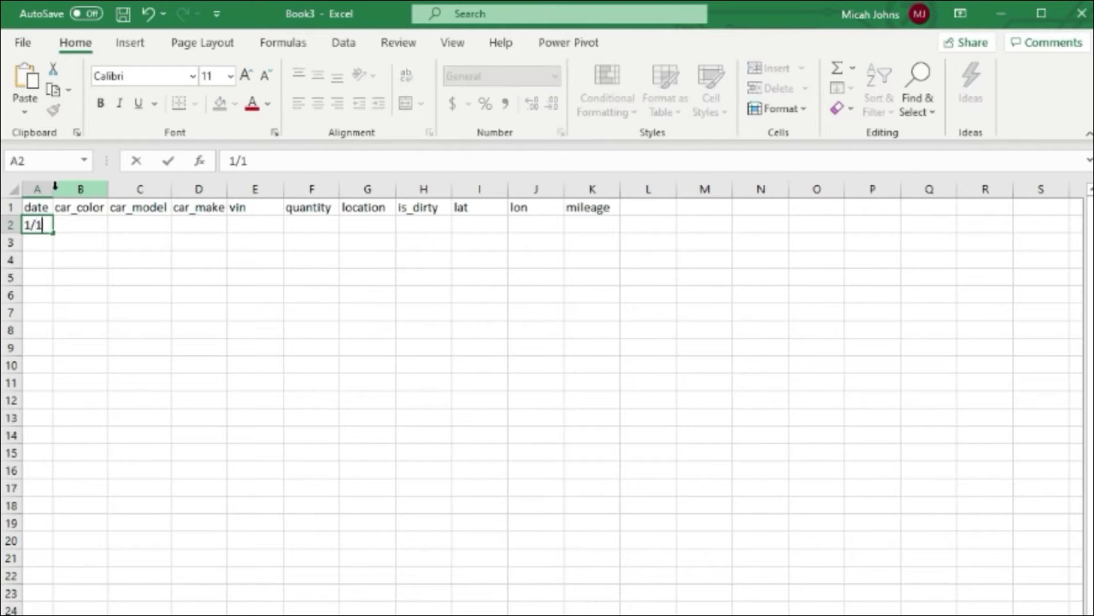
type("6/20")
left_click(85, 257)
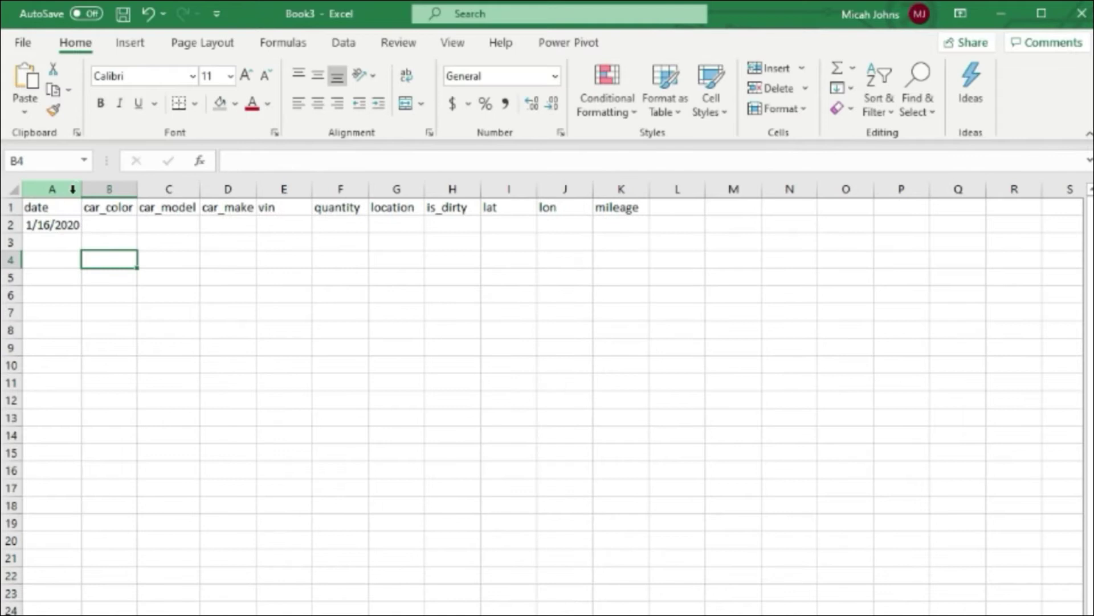
left_click(75, 224)
left_click_drag(81, 234, 73, 313)
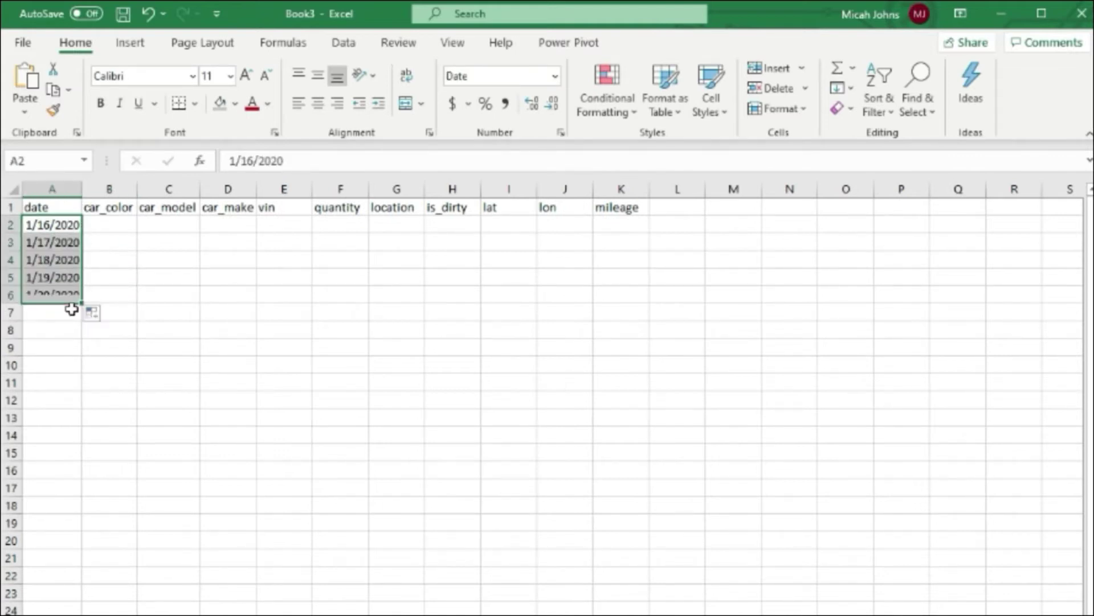
Step: Enter the inconsistent color spellings blue, Blue, BLUE and blu in cells B2 through B5
left_click(103, 229)
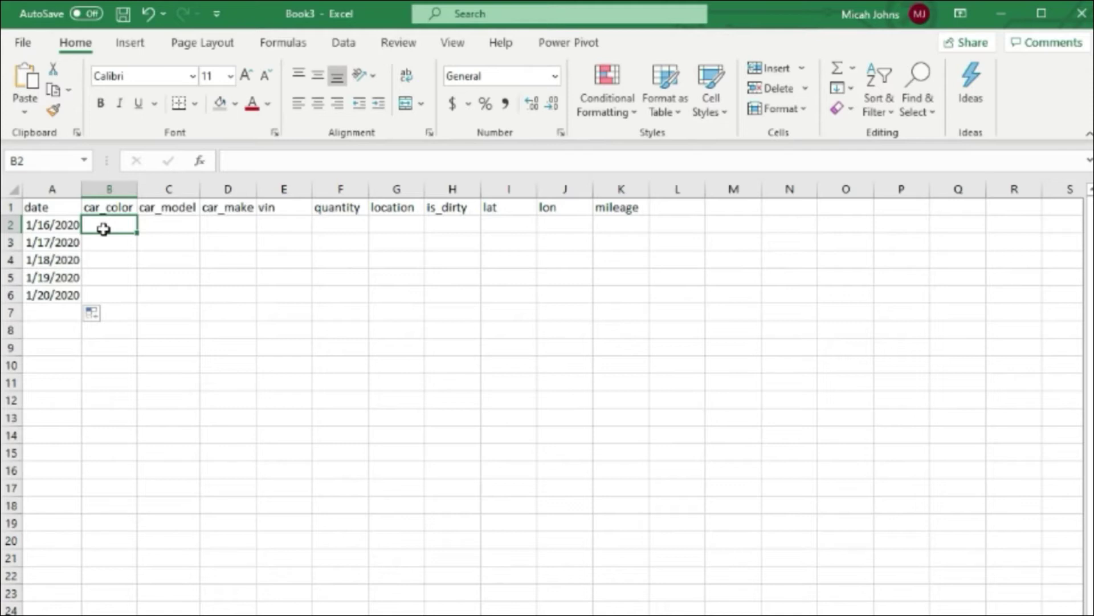
type("blue")
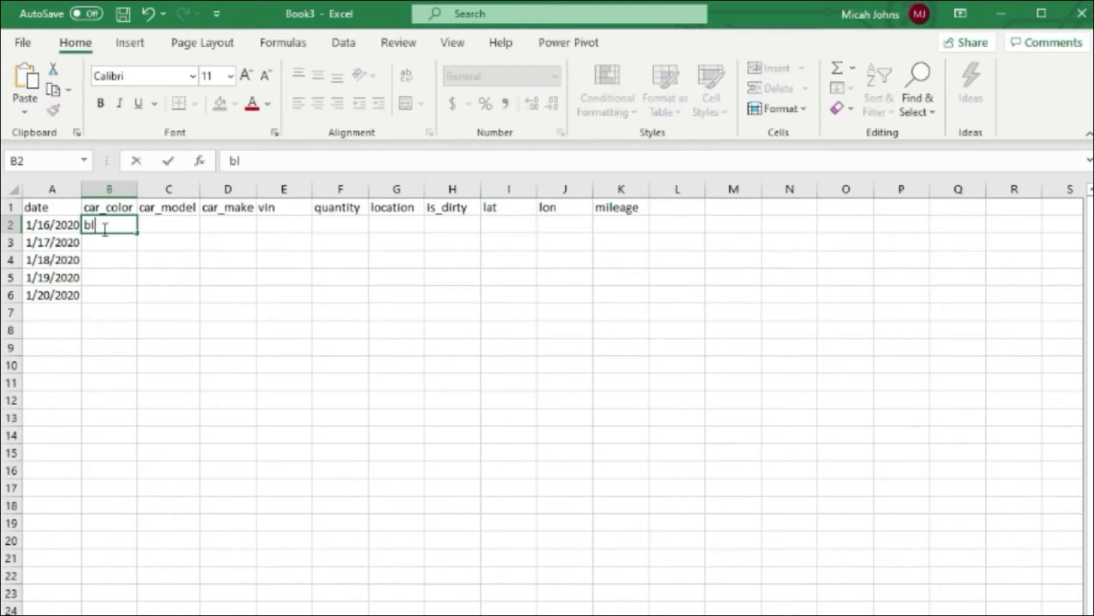
key("BackSpace")
key("BackSpace")
key("BackSpace")
key("BackSpace")
type("blue")
key("Return")
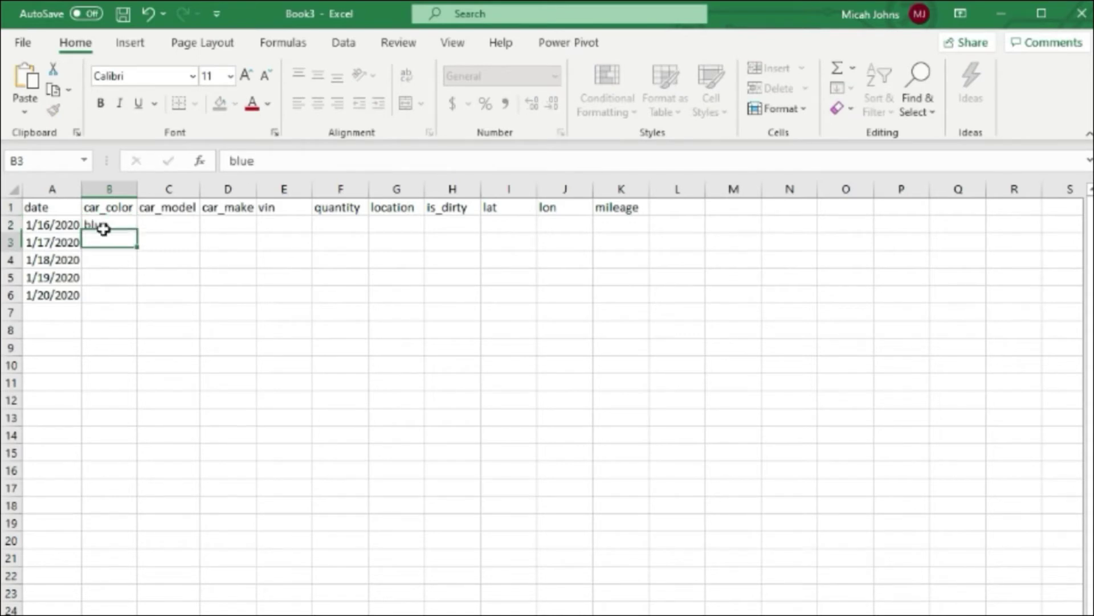
type("Blue")
key("Return")
type("BLUE")
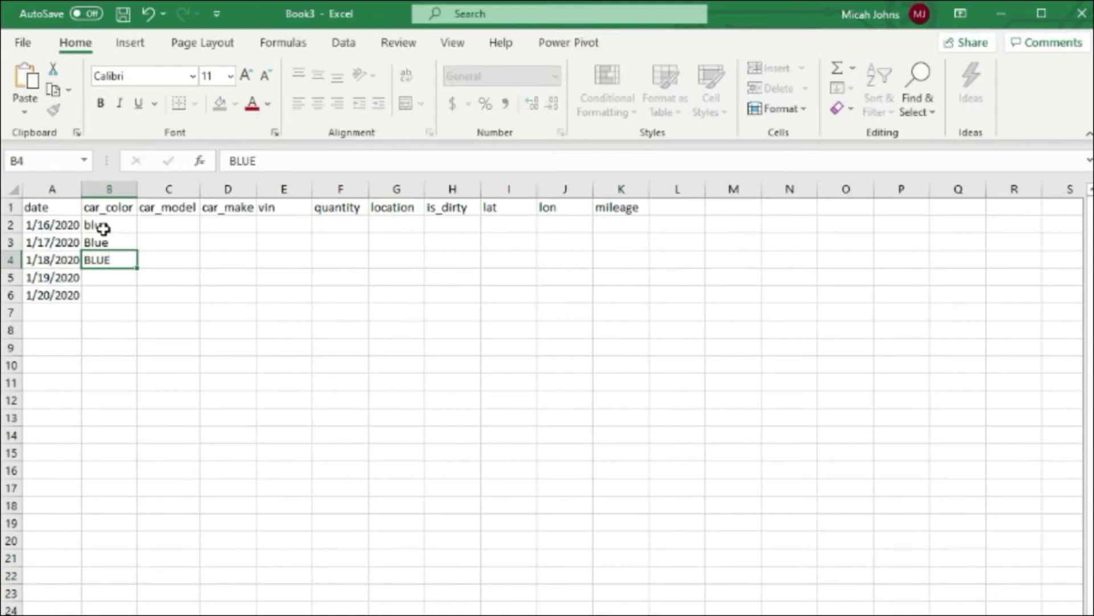
key("Return")
type("blue")
key("BackSpace")
key("Return")
type("b")
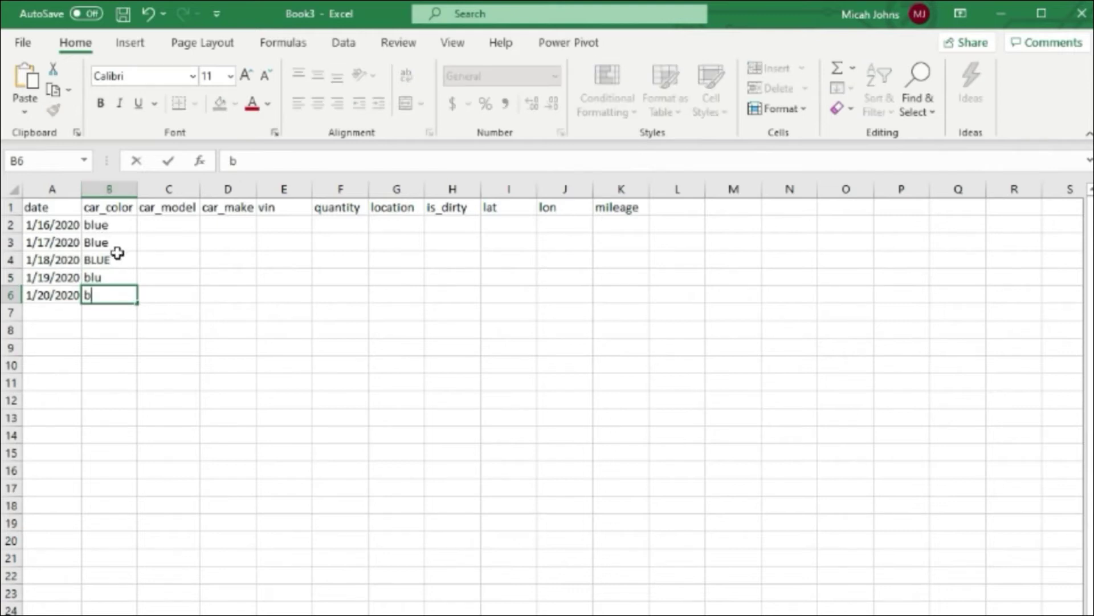
key("BackSpace")
Step: Clear the color spelling variants from cells B2 through B5
left_click(125, 276)
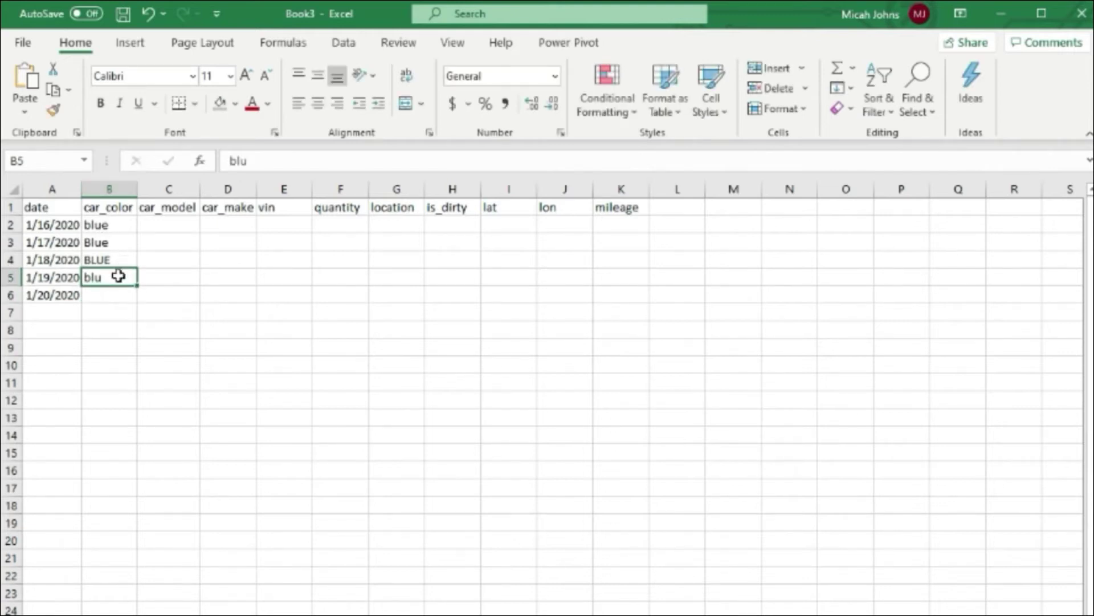
key("BackSpace")
left_click(120, 259)
key("BackSpace")
left_click(121, 242)
key("BackSpace")
left_click(121, 225)
key("BackSpace")
Step: Enter Blue as the car color for 1/16/2020 in B2 and for 1/19/2020 in B5
type("Blue")
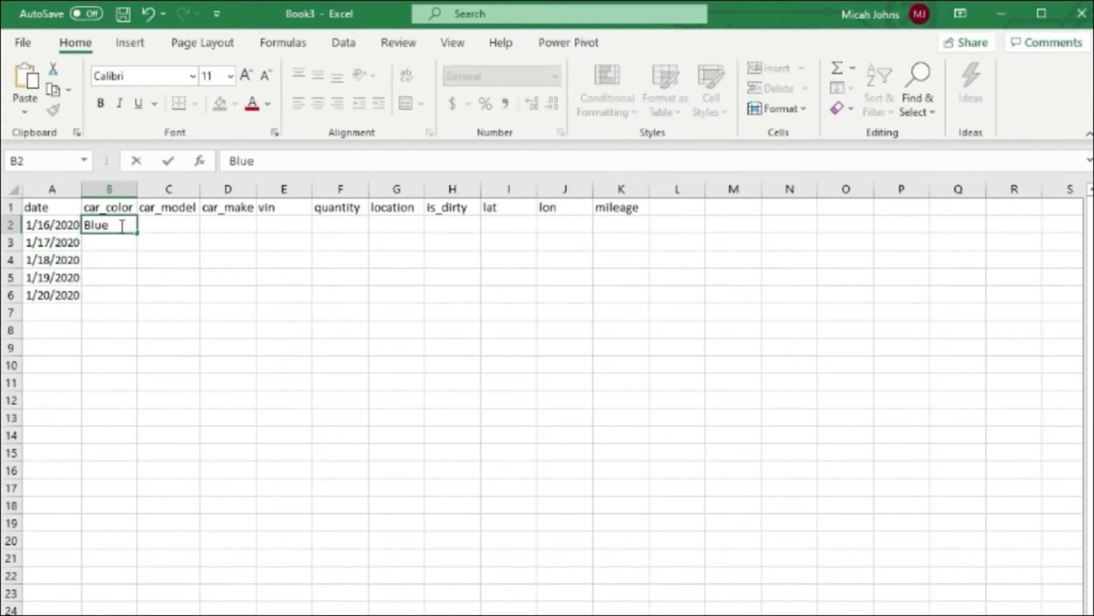
left_click(98, 277)
type("N")
key("BackSpace")
type("Blue")
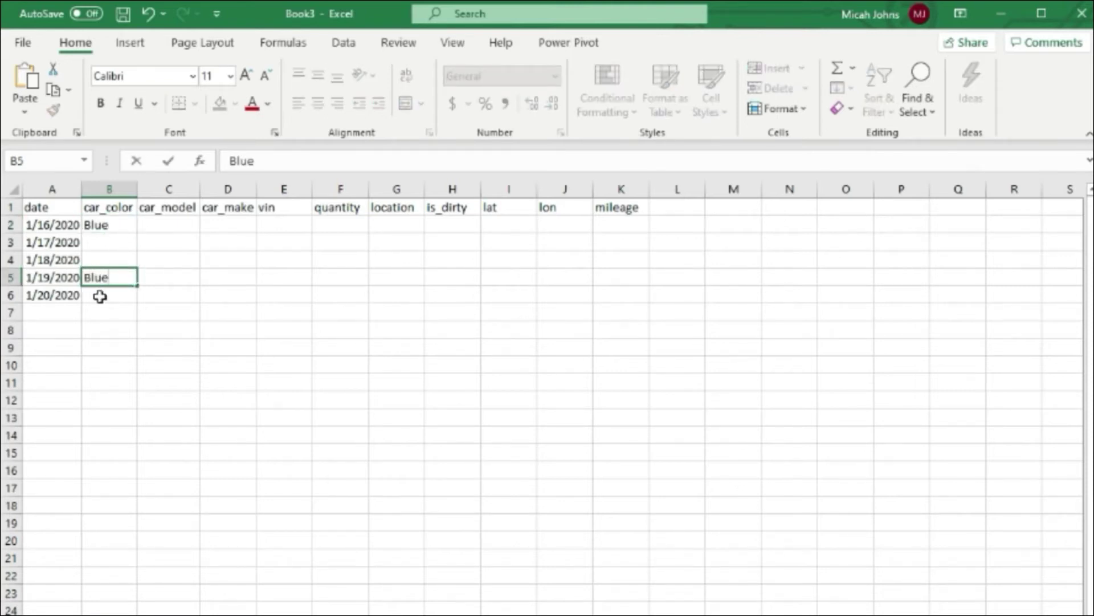
key("Return")
Step: Enter Red as the car color for 1/17/2020 in B3 and for 1/18/2020 in B4
left_click(106, 242)
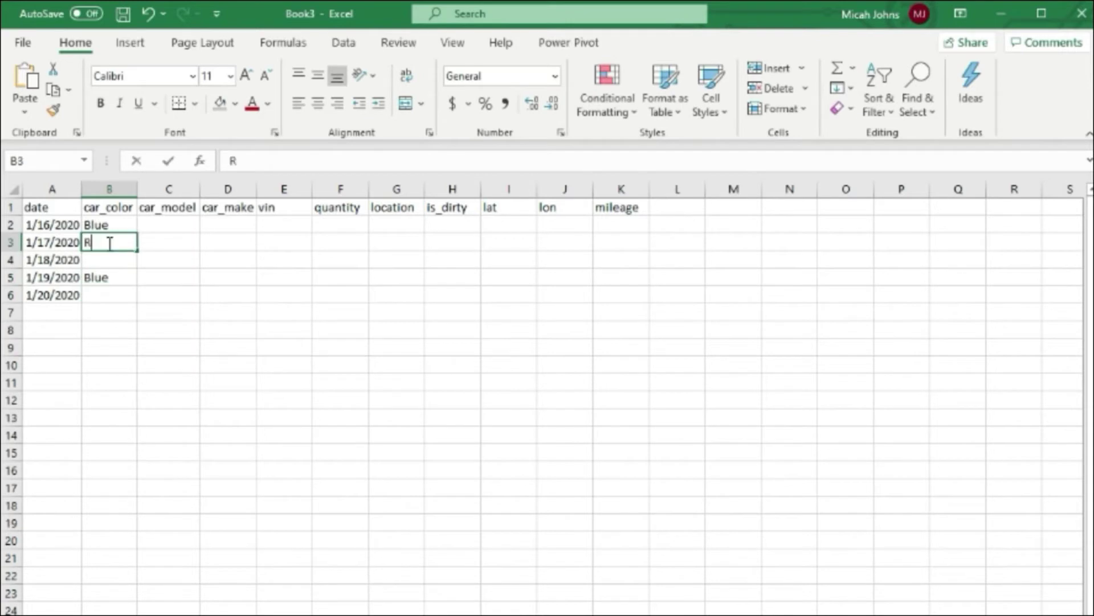
type("Red")
left_click(108, 259)
type("Red")
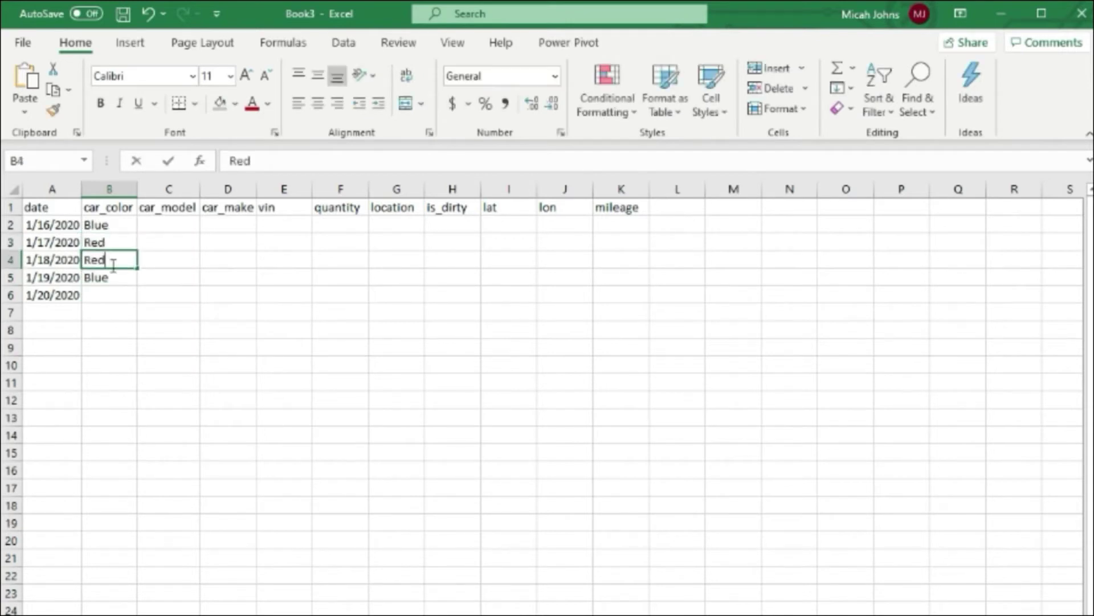
left_click(114, 243)
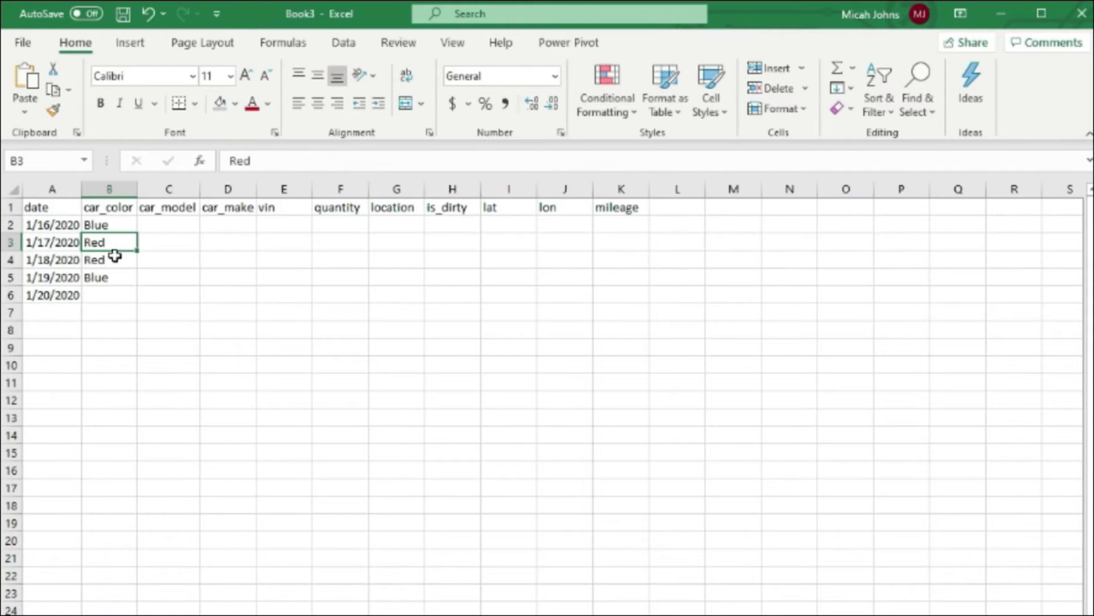
left_click(115, 256)
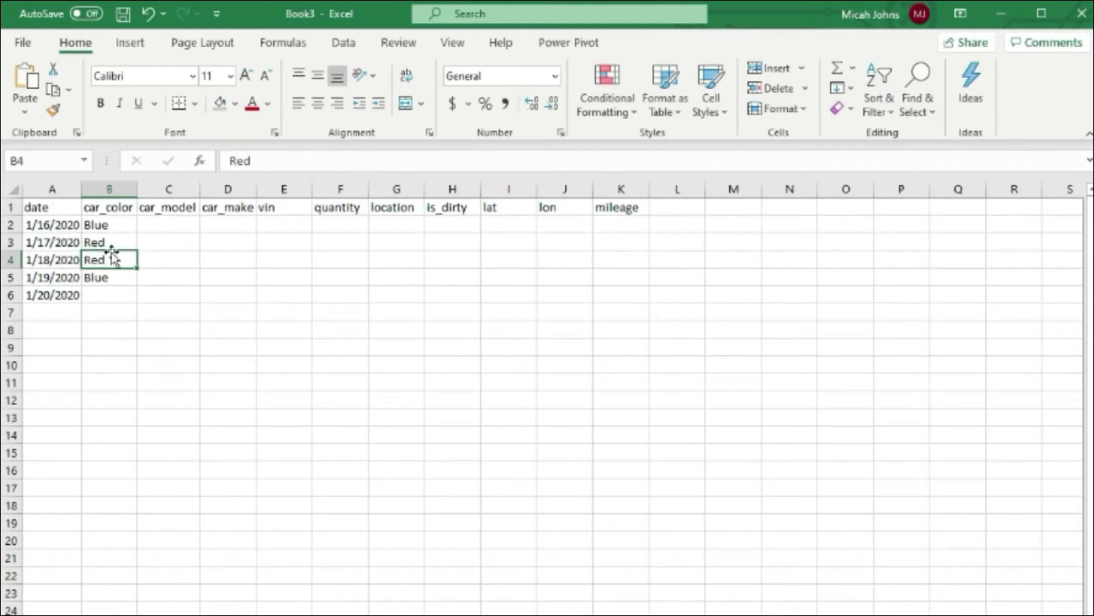
left_click(111, 243)
left_click(113, 272)
left_click(113, 258)
left_click(117, 244)
left_click(117, 258)
left_click(116, 244)
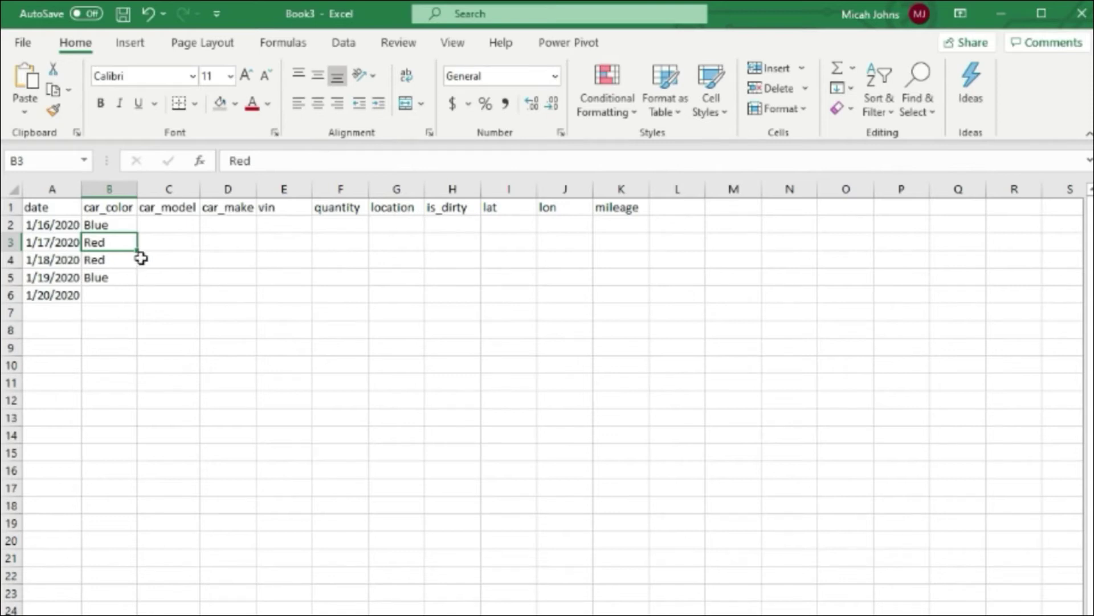
Step: Enter Accord as the car model in C2 and Honda as the car make in D2
left_click(156, 226)
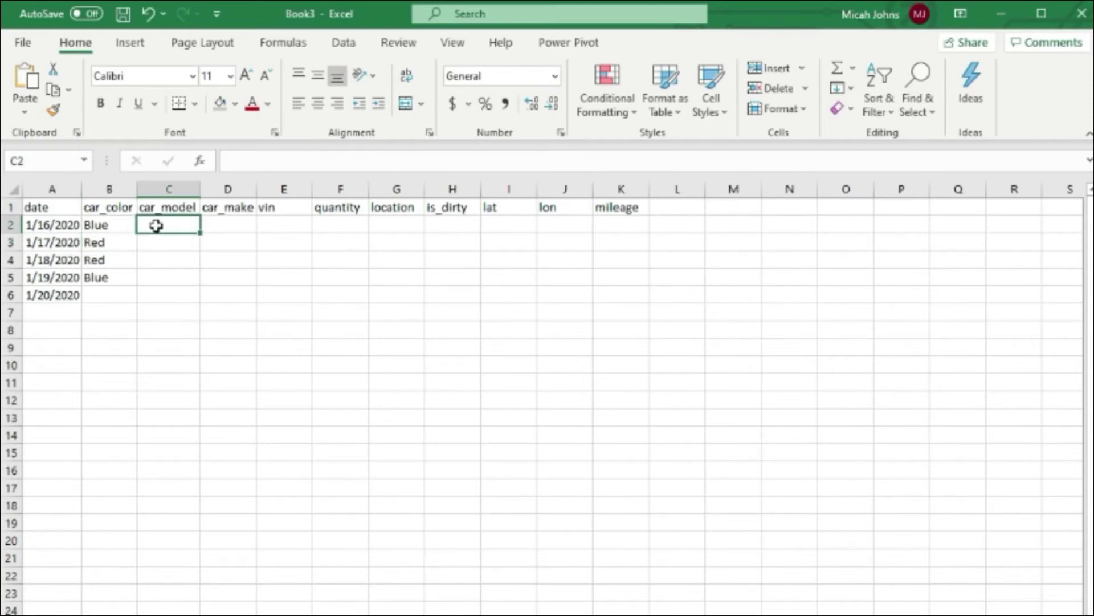
type("Accord")
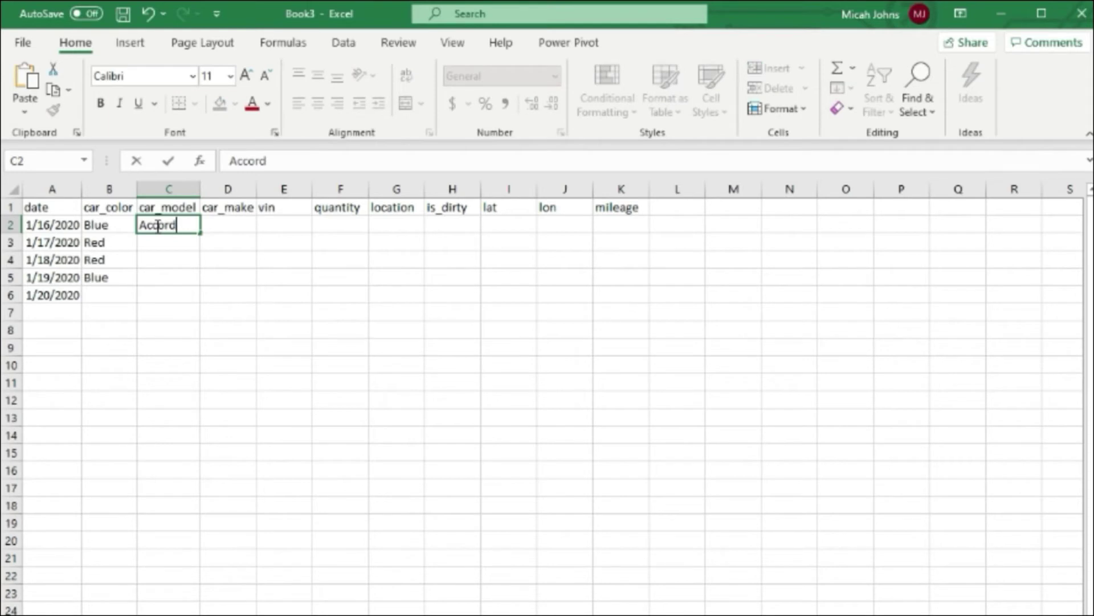
key("Tab")
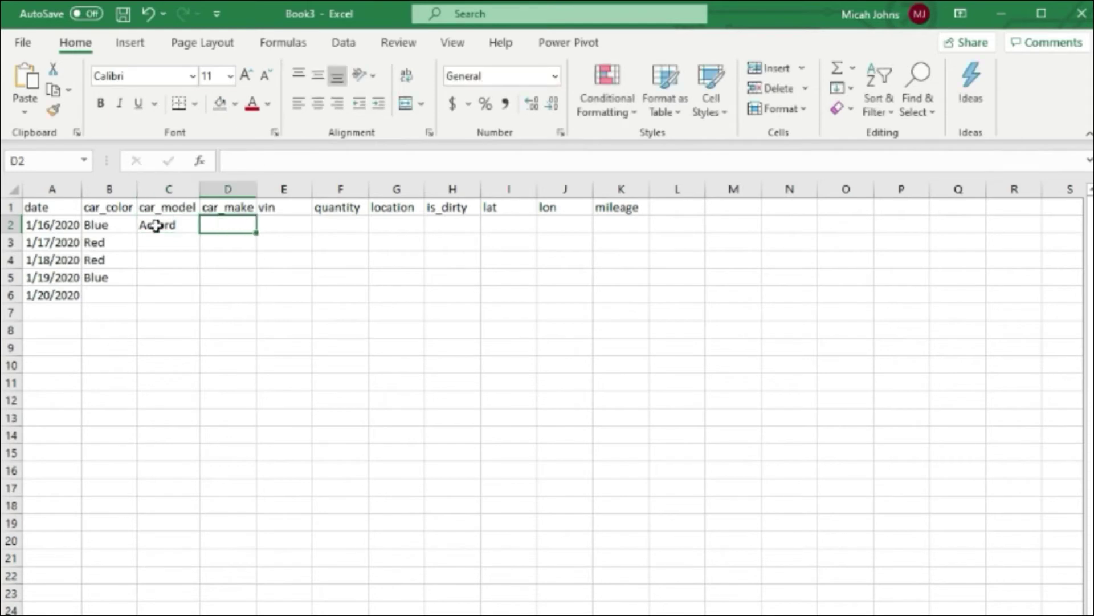
type("Honda")
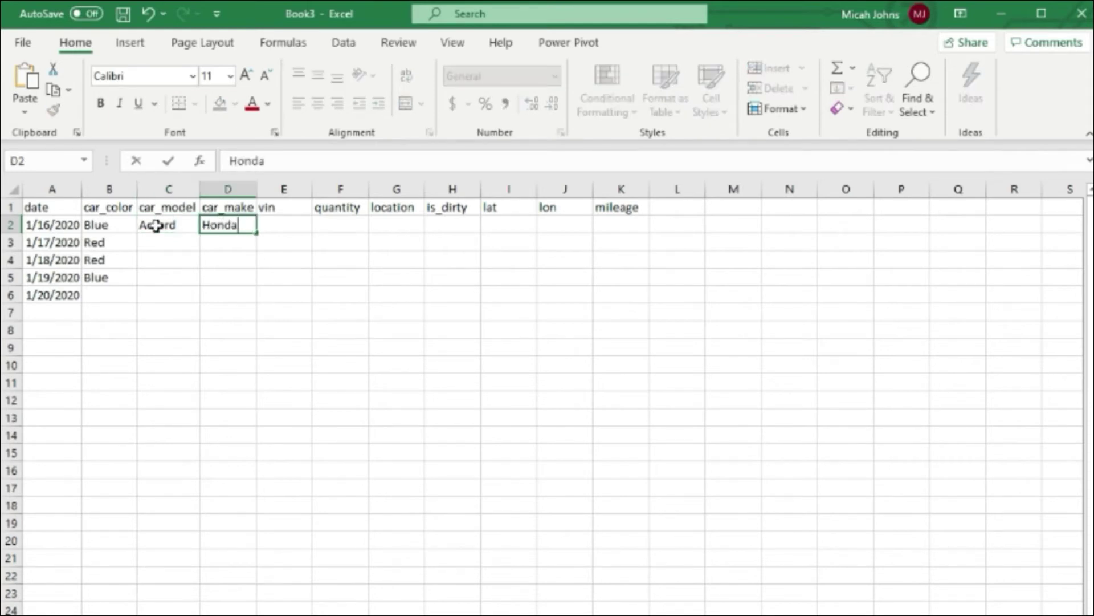
left_click(239, 246)
Step: Copy the make Honda from D2 into D4 and D6
left_click(235, 230)
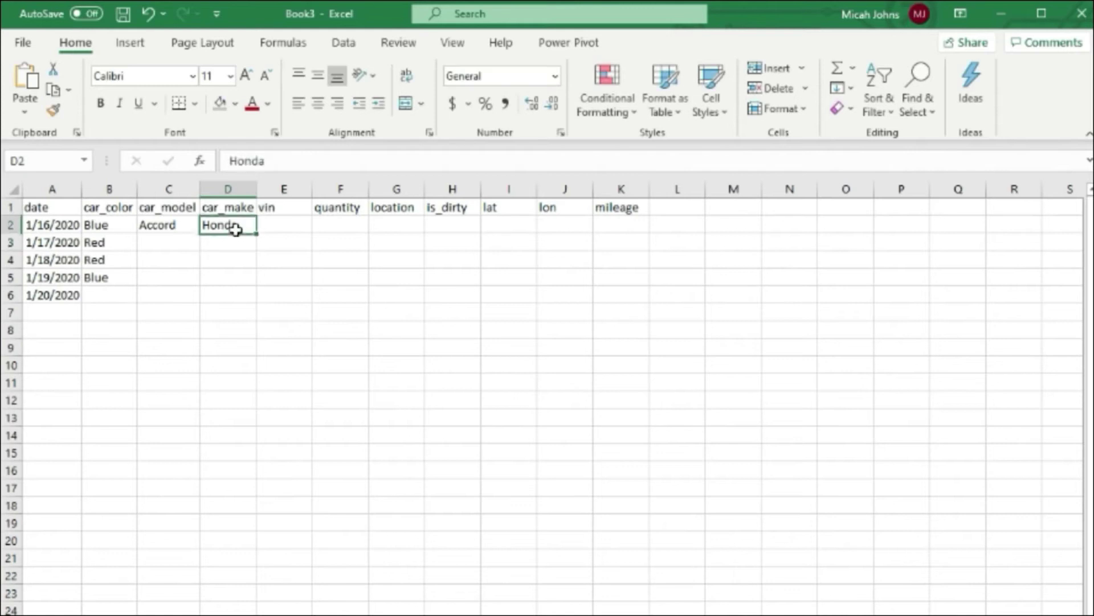
key("ctrl+c")
left_click(229, 261)
key("ctrl+v")
left_click(228, 295)
key("ctrl+v")
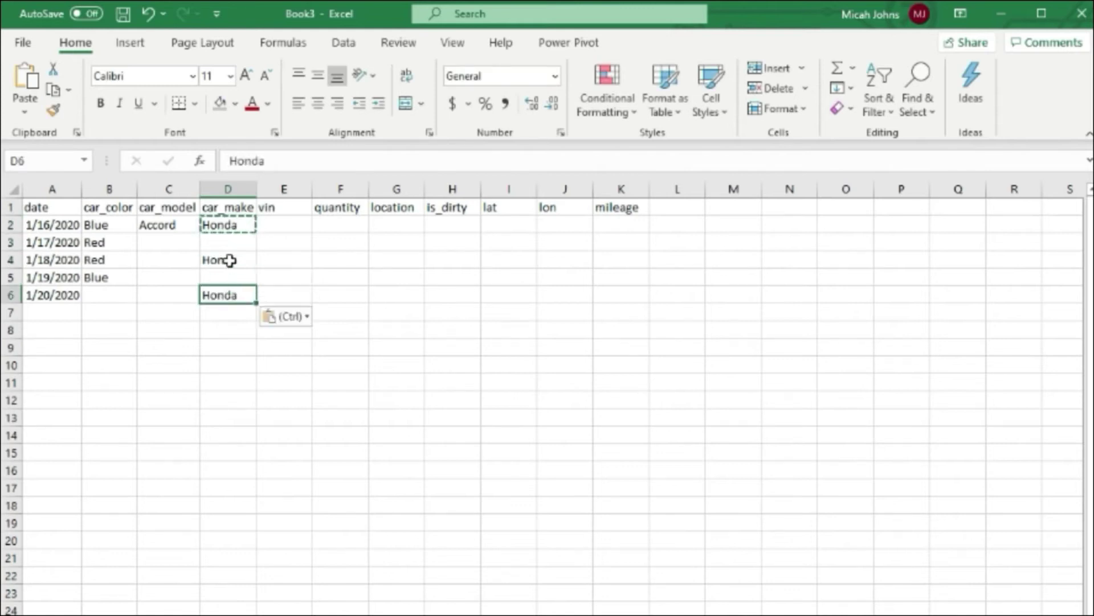
Step: Enter Ford as the car make in D3 and copy it into D5
left_click(228, 241)
type("Ford")
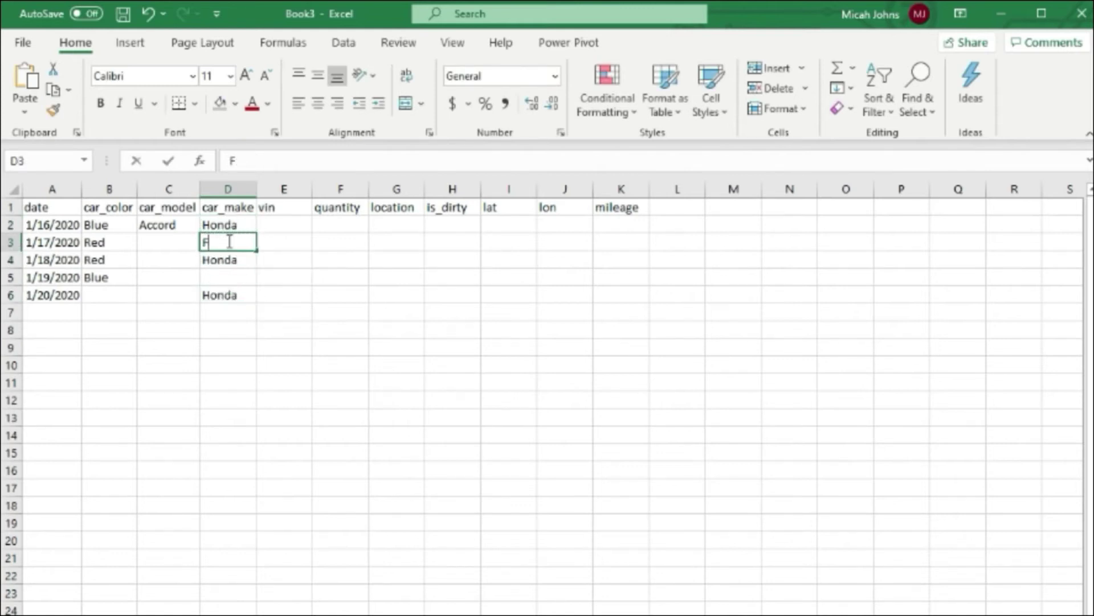
key("Tab")
left_click(228, 243)
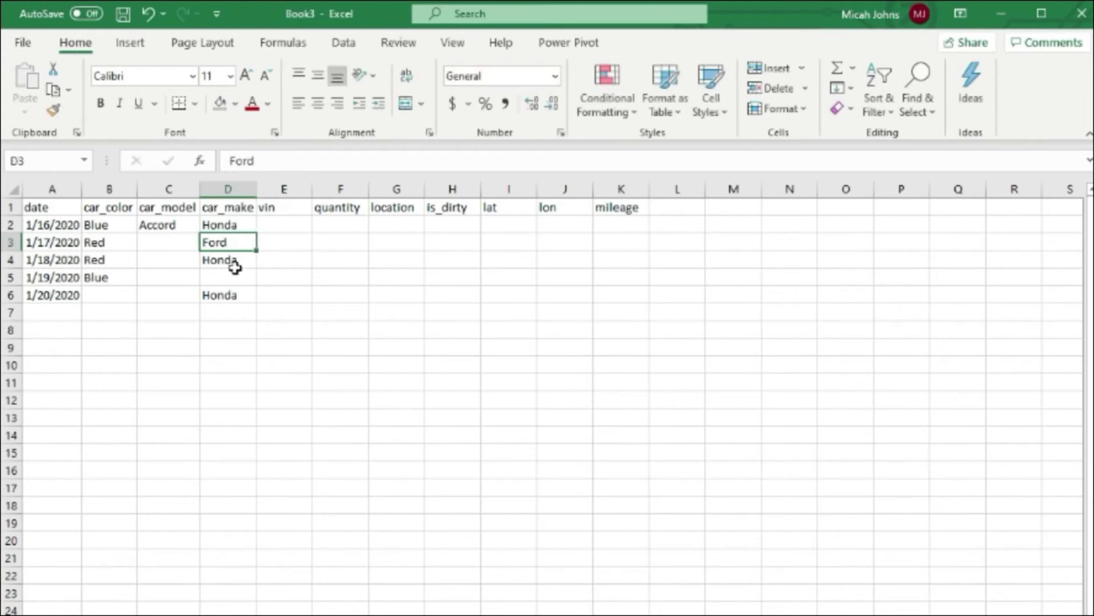
key("ctrl+c")
left_click(234, 279)
key("ctrl+v")
Step: Enter the models for the Ford rows: F150 in C3 and Focus in C5
left_click(172, 245)
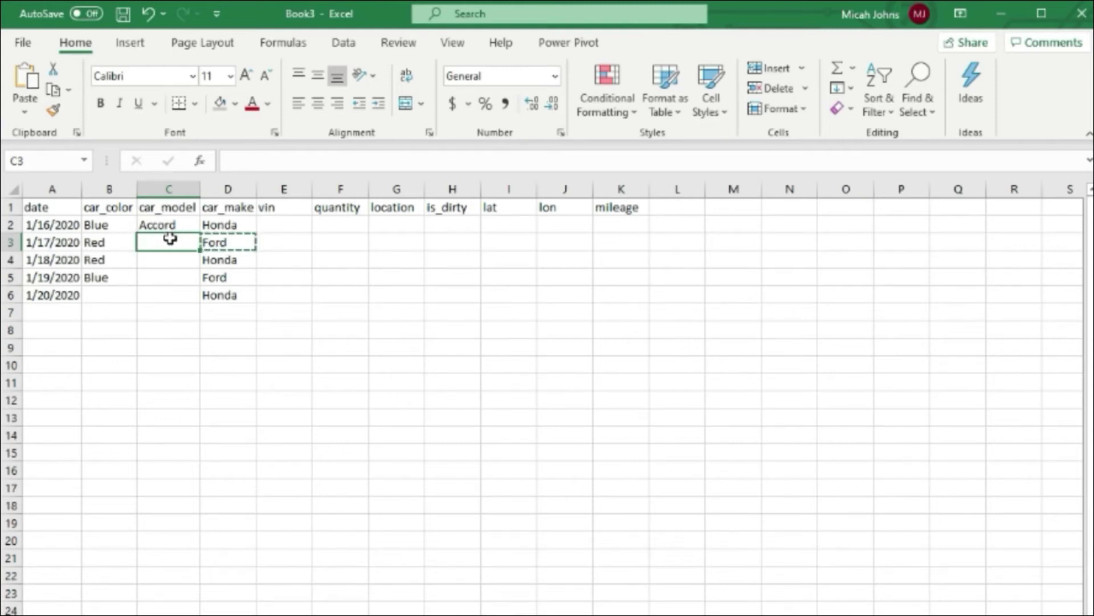
type("F150")
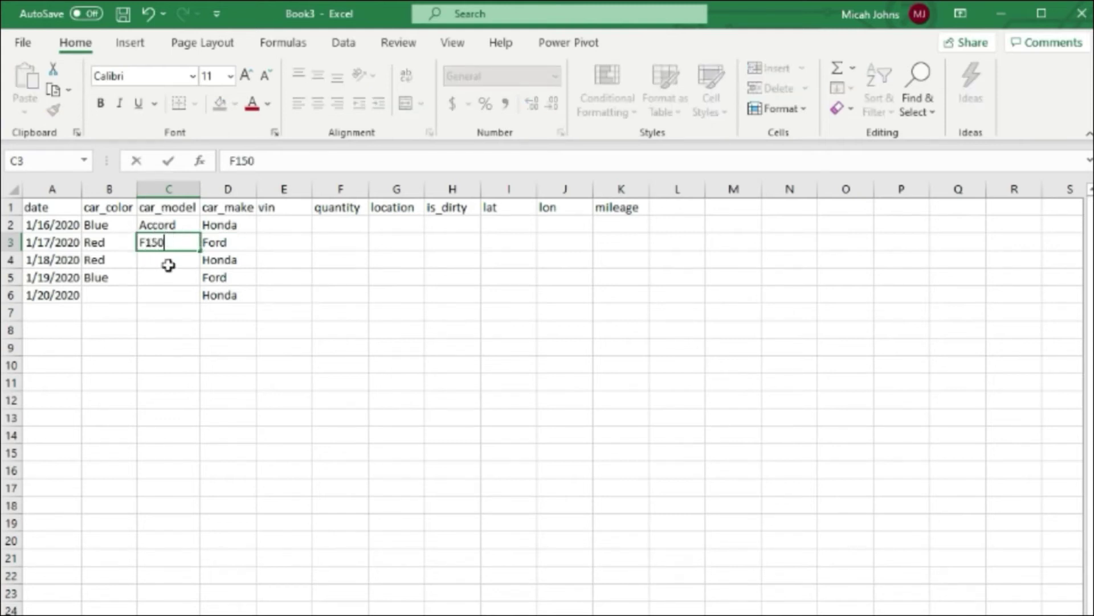
left_click(167, 282)
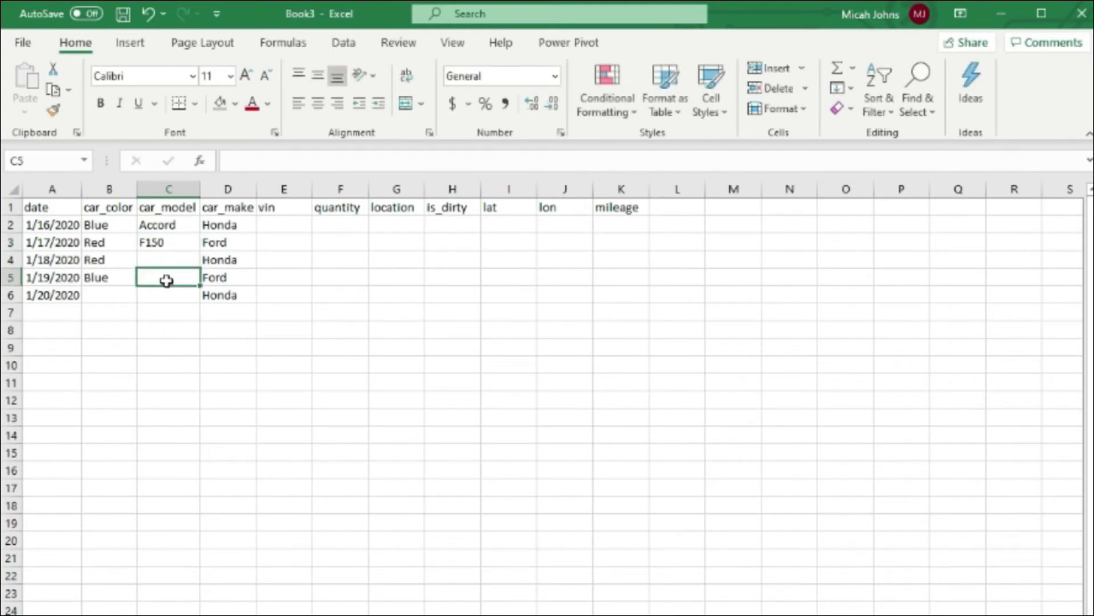
type("Focus")
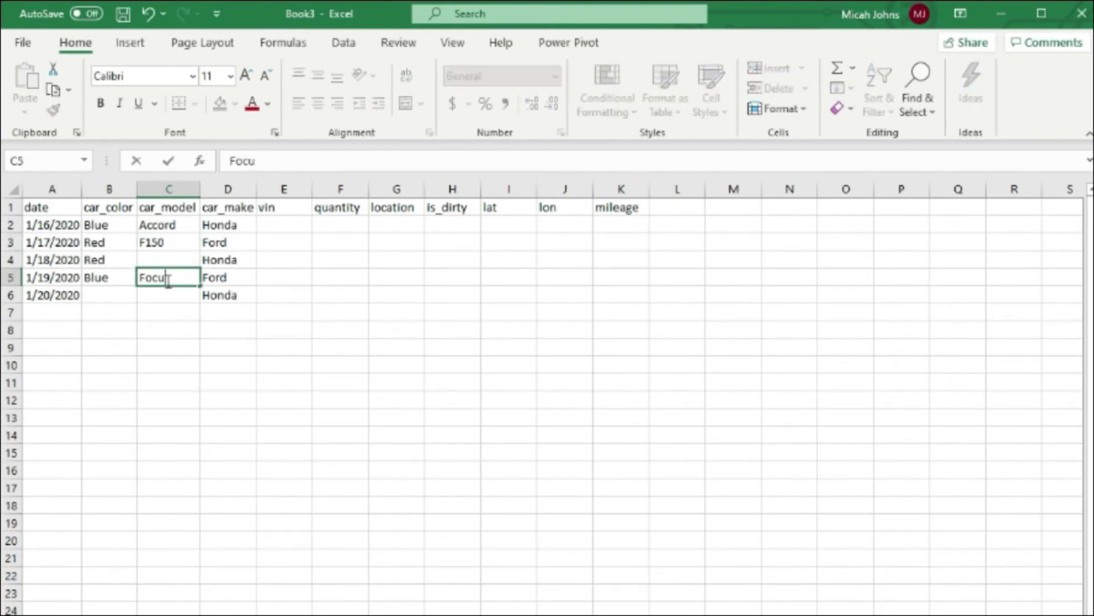
Step: Enter Yellow as the color in B6 and the remaining Honda models Civic in C4 and CRV in C6
left_click(113, 297)
type("Yellow")
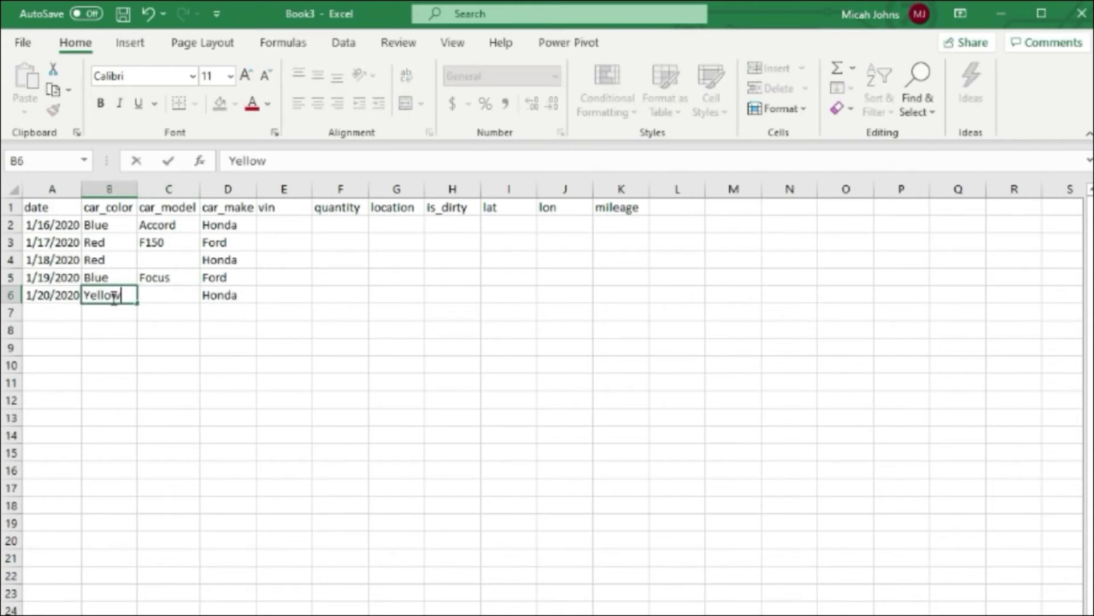
left_click(155, 263)
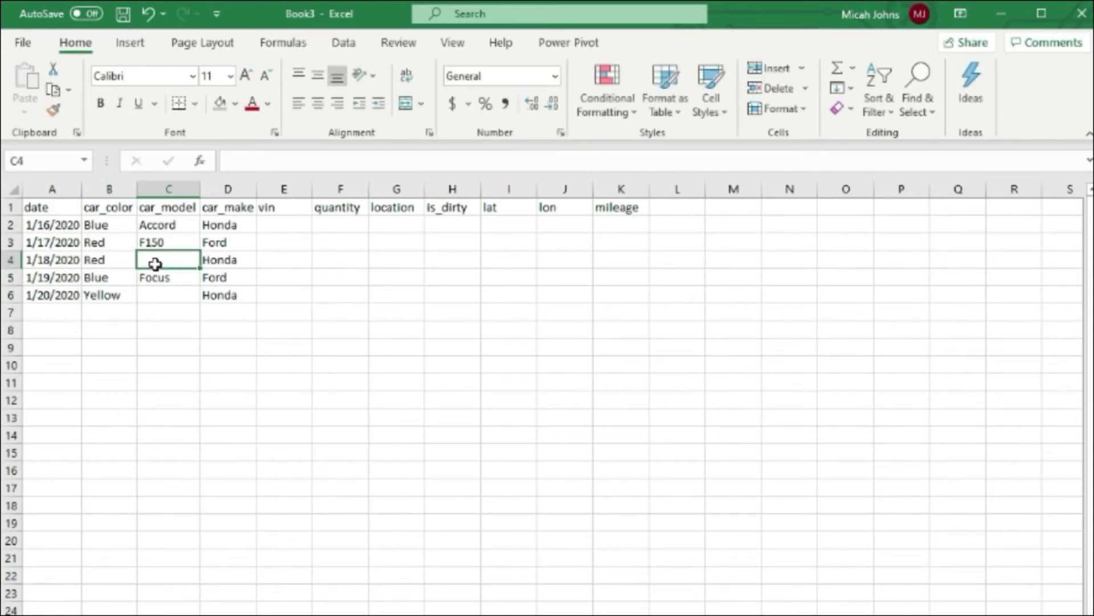
type("Civic")
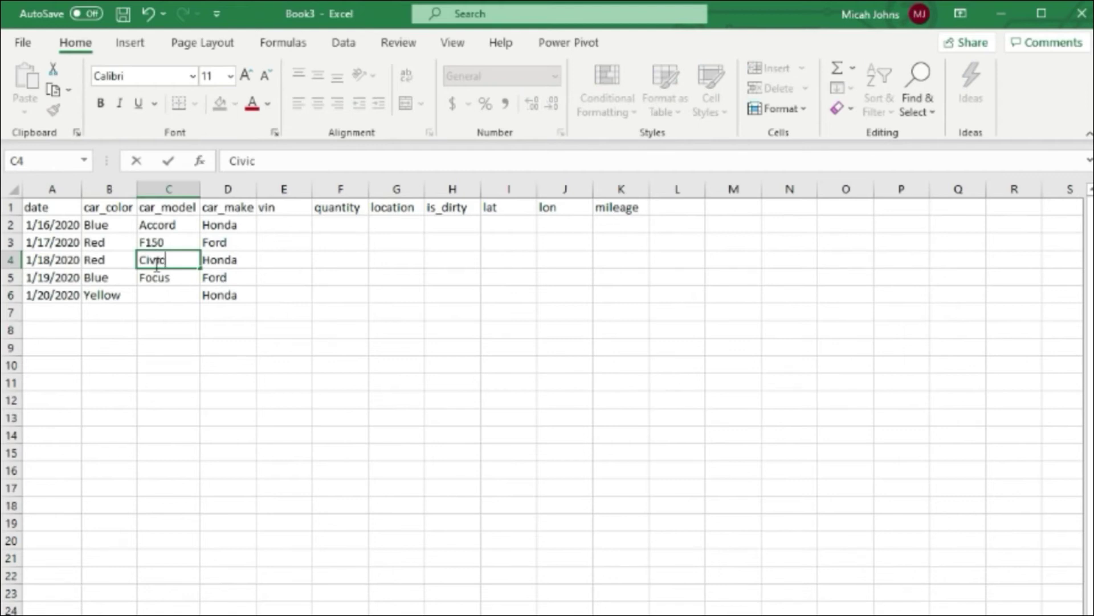
left_click(160, 293)
type("CRV")
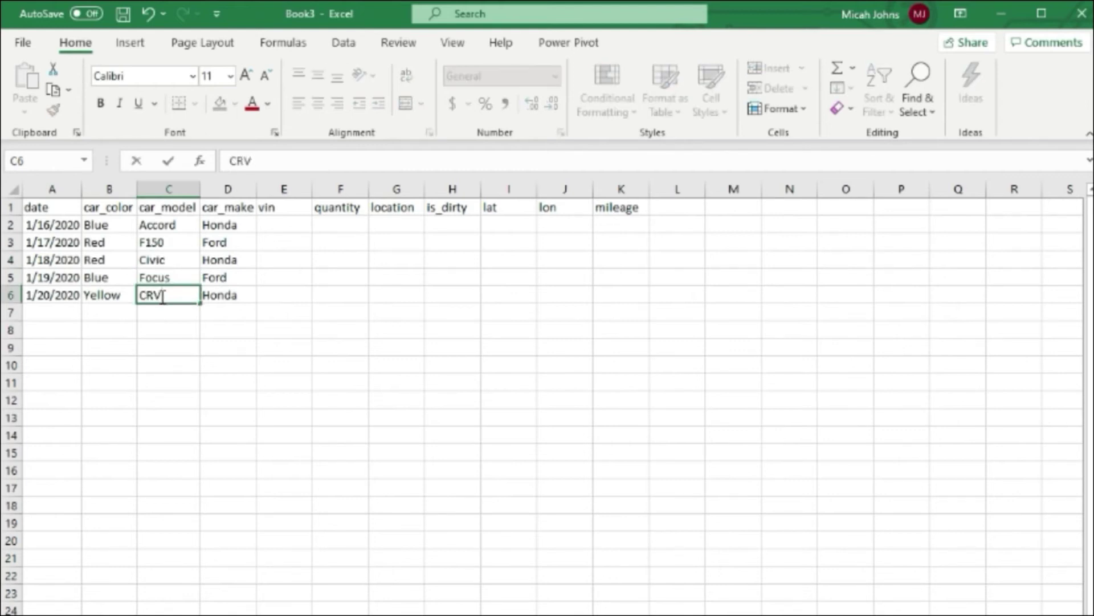
Step: Enter the placeholder vin values sdfsdf, werwer and w25434 in cells E2 through E4
left_click(287, 231)
type("sdfsdf")
key("Return")
type("werwer")
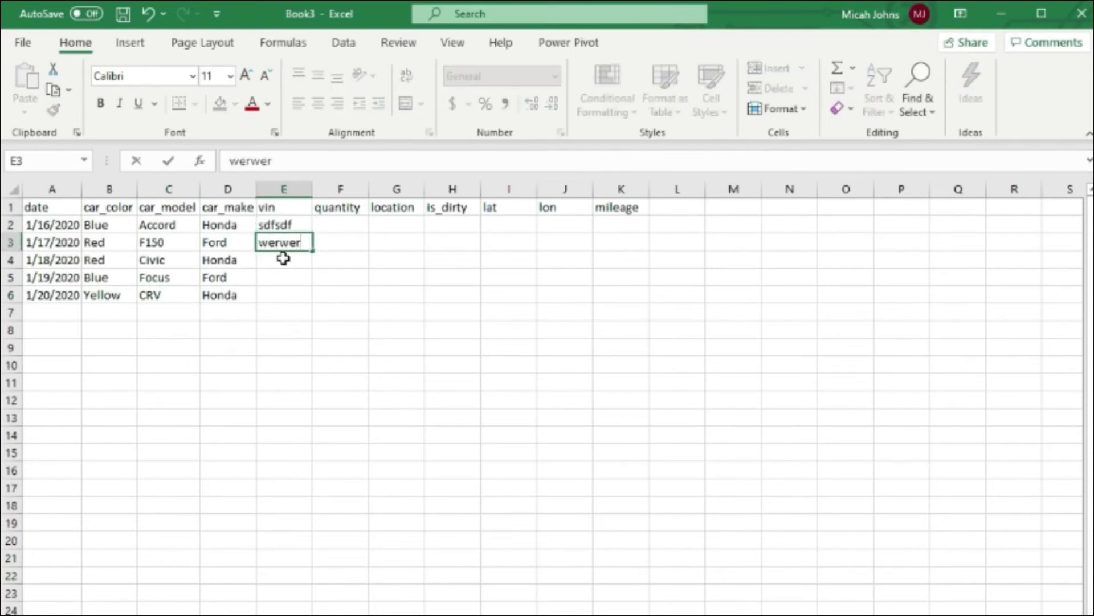
key("Return")
type("w25434")
key("Return")
Step: Replace the vin values with numeric ones: 345 in E3 and 3453456 in E2
left_click(277, 243)
type("345")
left_click(295, 222)
type("3453456")
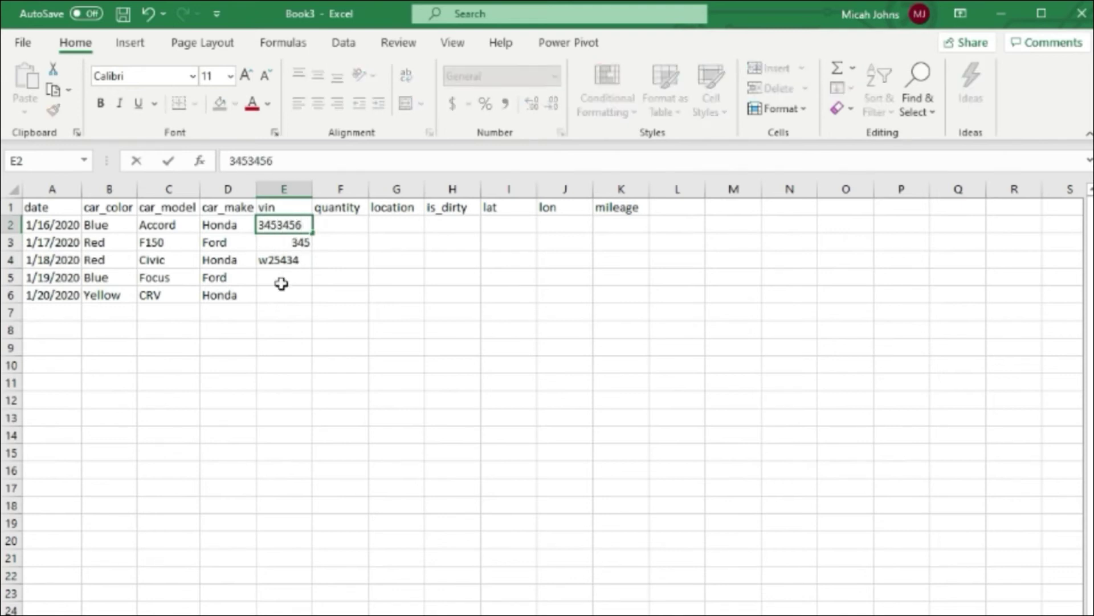
Step: Enter the vin values 34536546 in E5 and 456456 in E6
left_click(282, 279)
type("34536546")
left_click(285, 290)
type("456456")
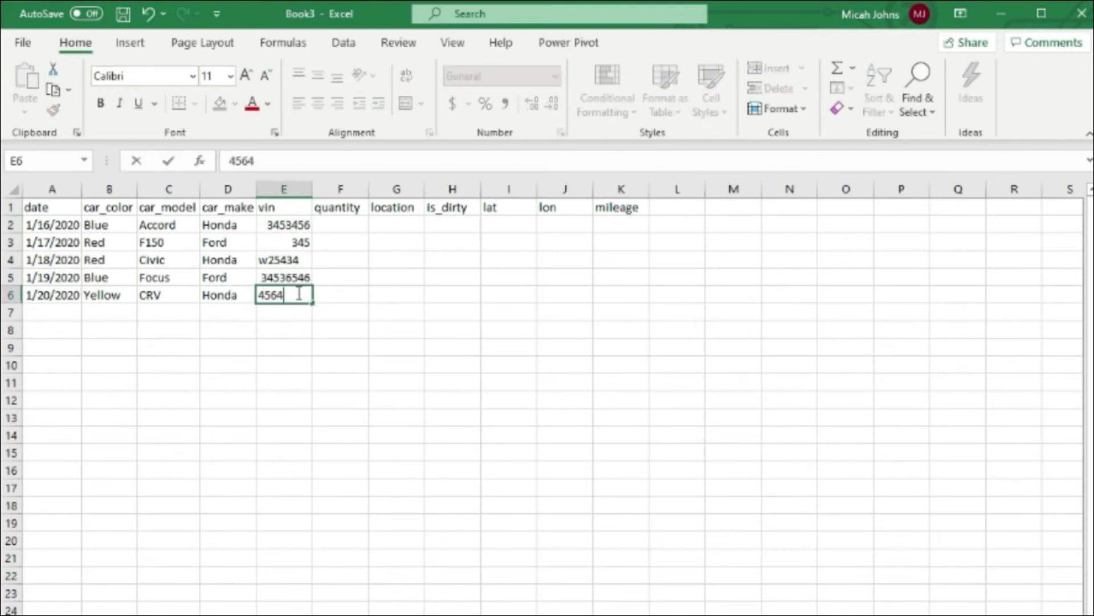
Step: Fill the quantity column from F2 to F6 with 1, 2, 1, 1 and 4
left_click(326, 227)
type("1")
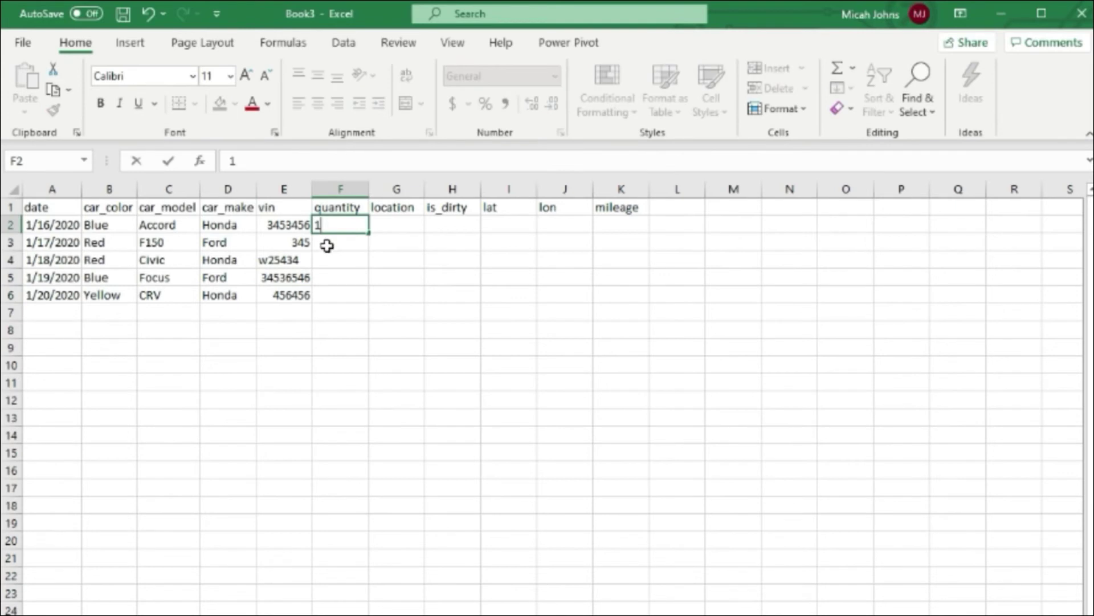
left_click(326, 241)
left_click(298, 242)
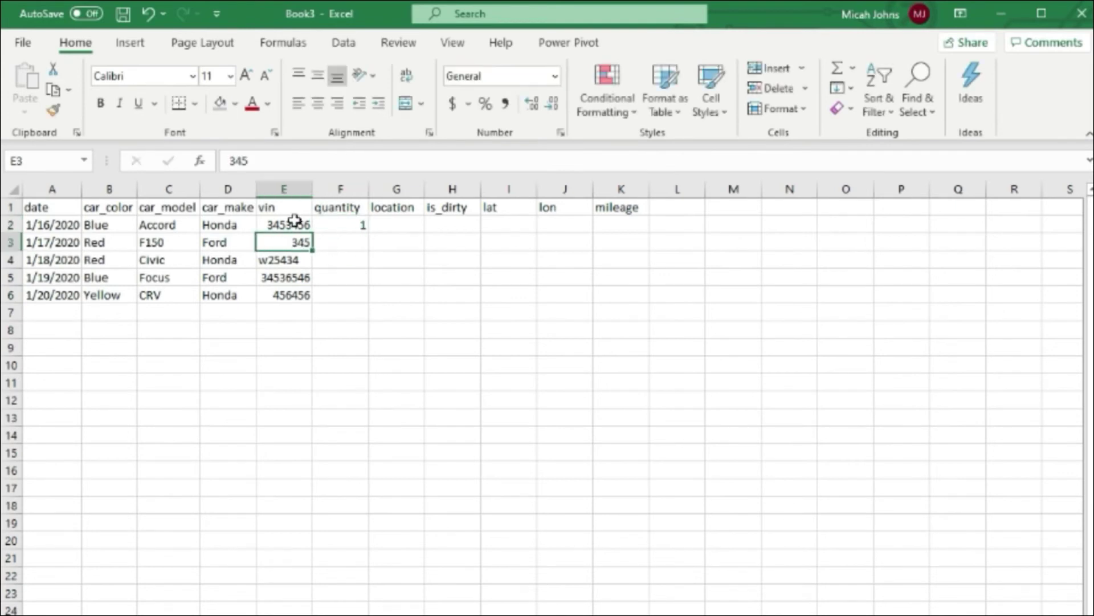
left_click(347, 241)
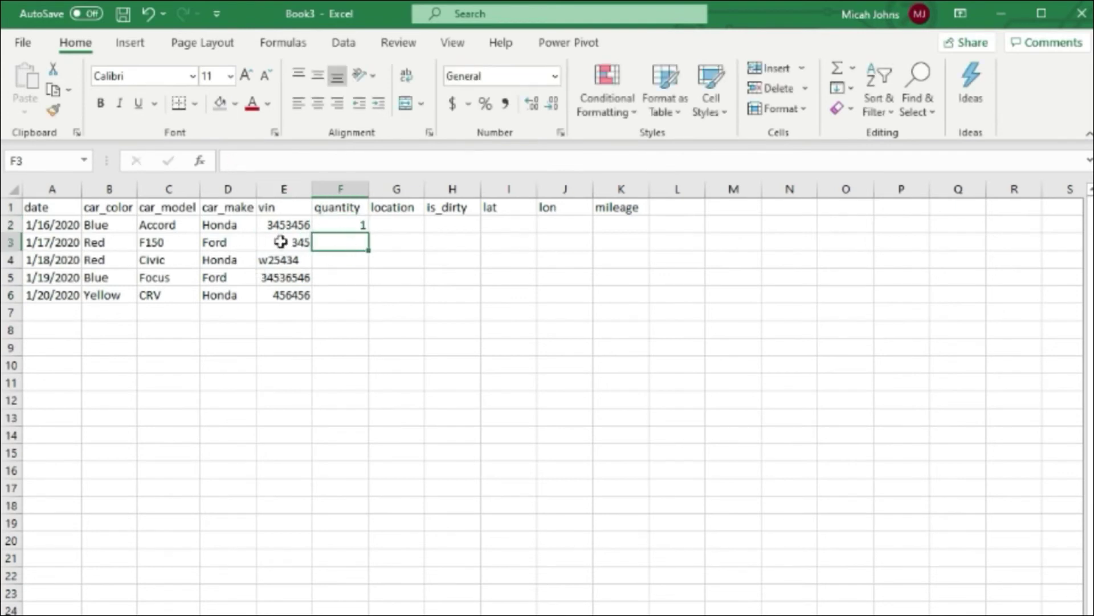
type("2")
left_click(357, 261)
type("1")
left_click(352, 279)
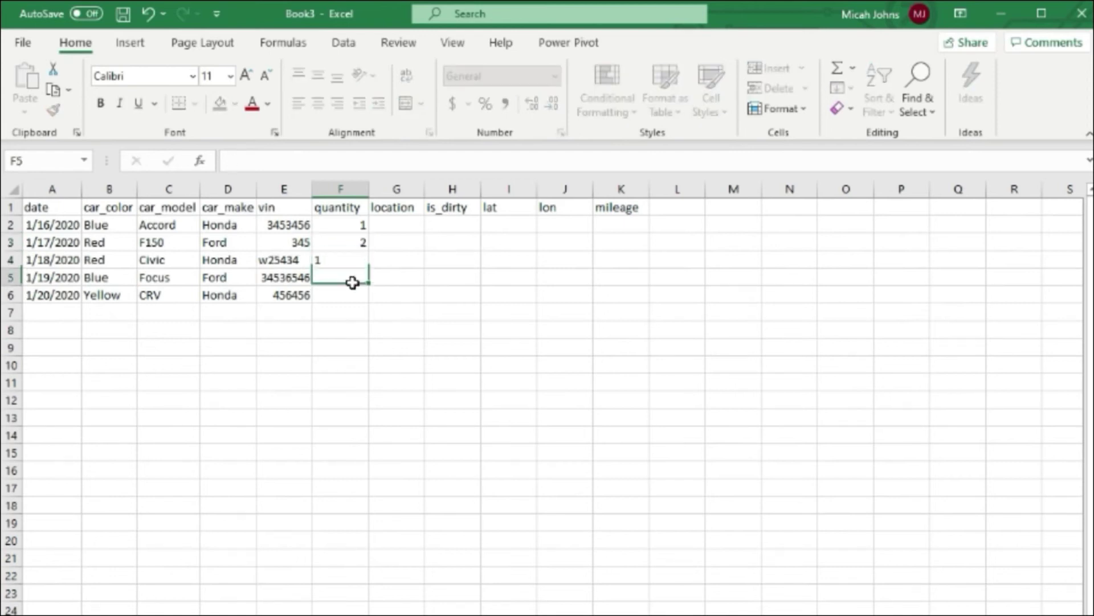
type("1")
left_click(352, 292)
type("4")
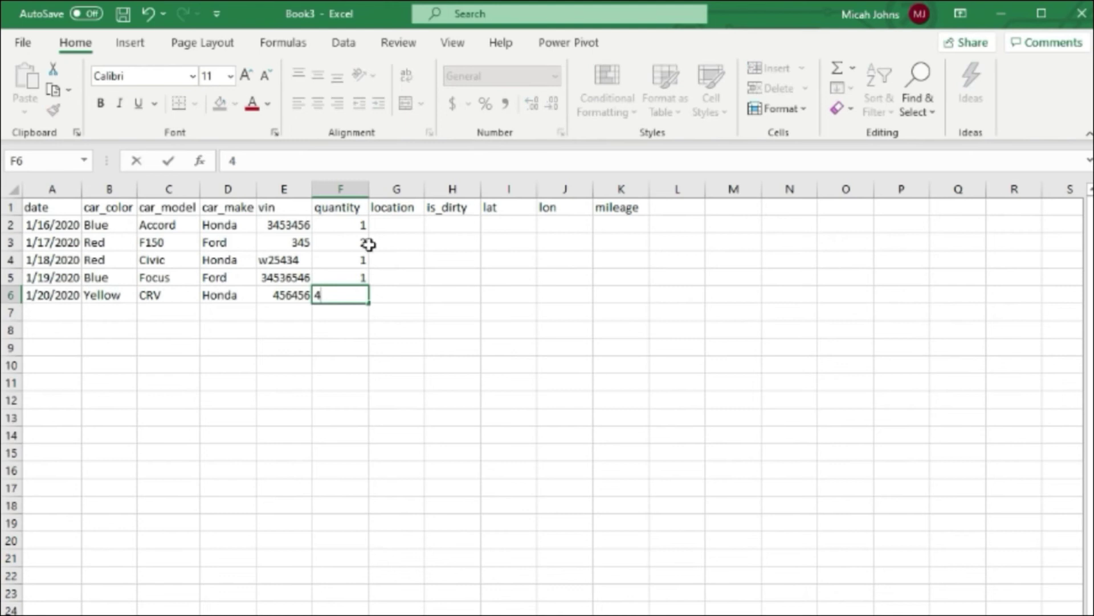
Step: Enter the locations Parking Lot in G2 and Side of Road in G3
left_click(381, 230)
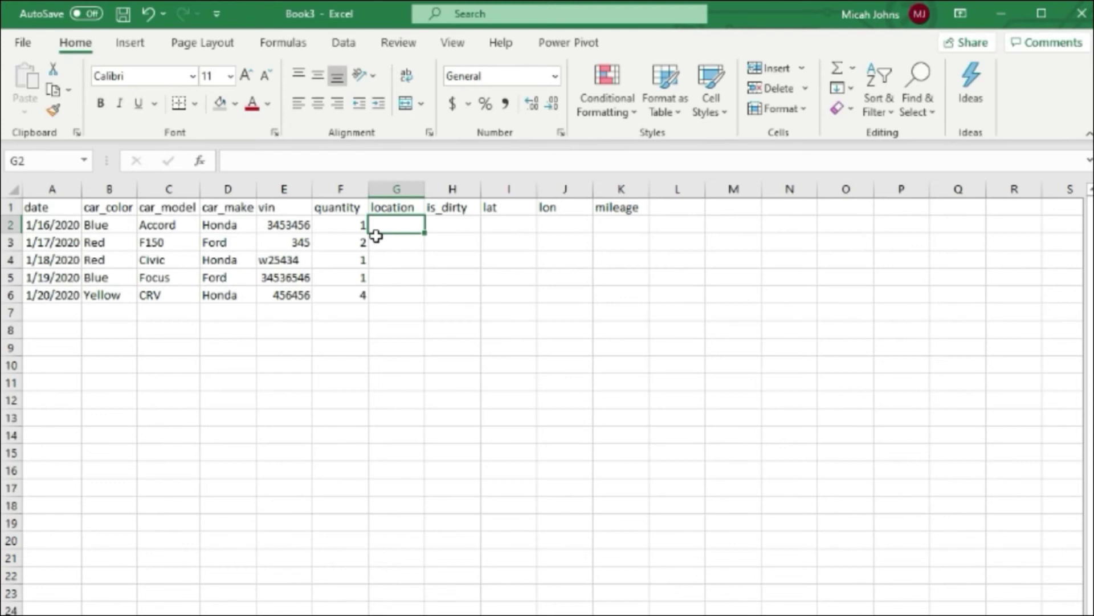
type("Parking Lot")
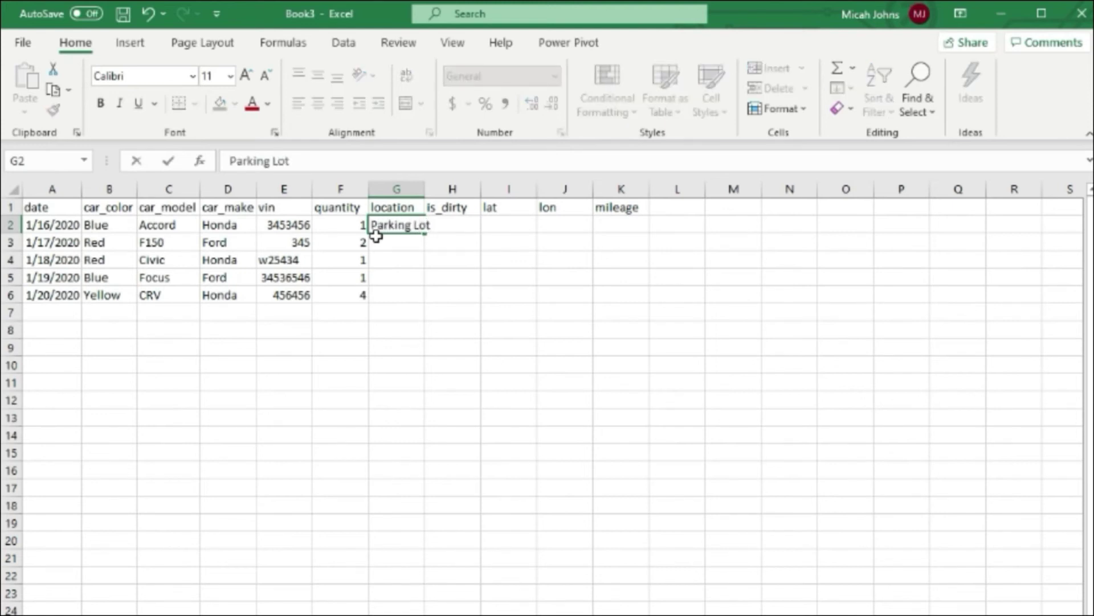
left_click(379, 245)
type("S")
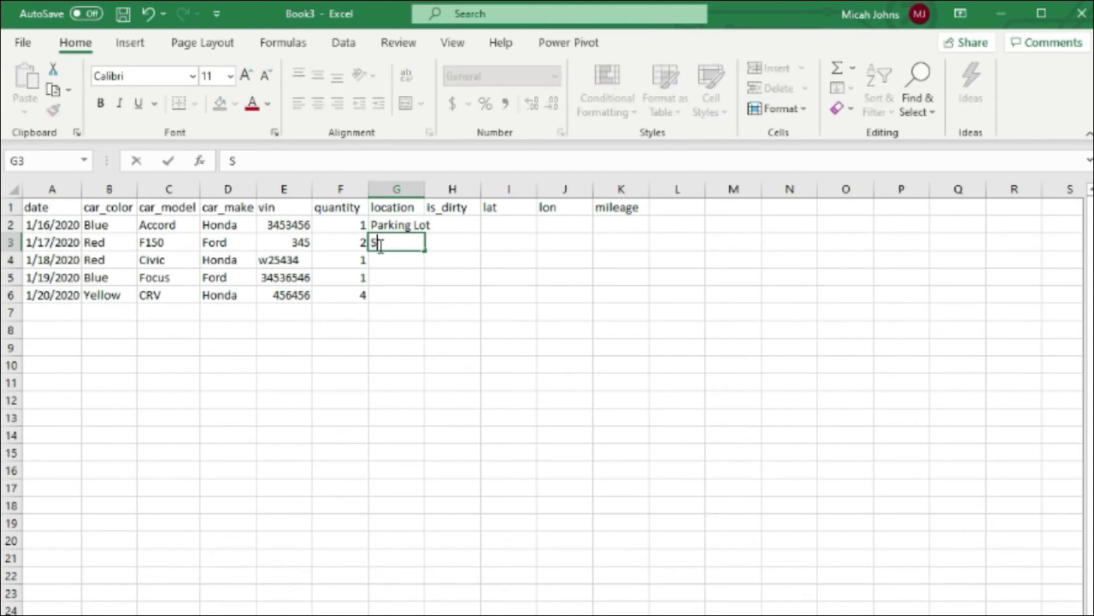
type("ide of Road")
key("Return")
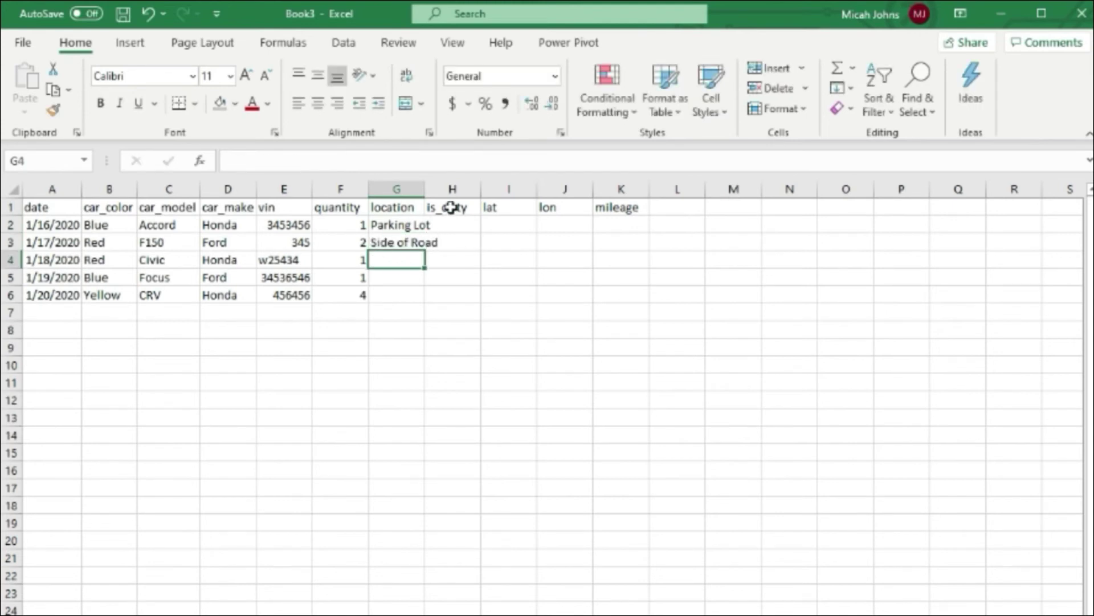
Step: Widen the location column to fit its entries and enter Driveway in G4
left_click_drag(426, 191, 444, 194)
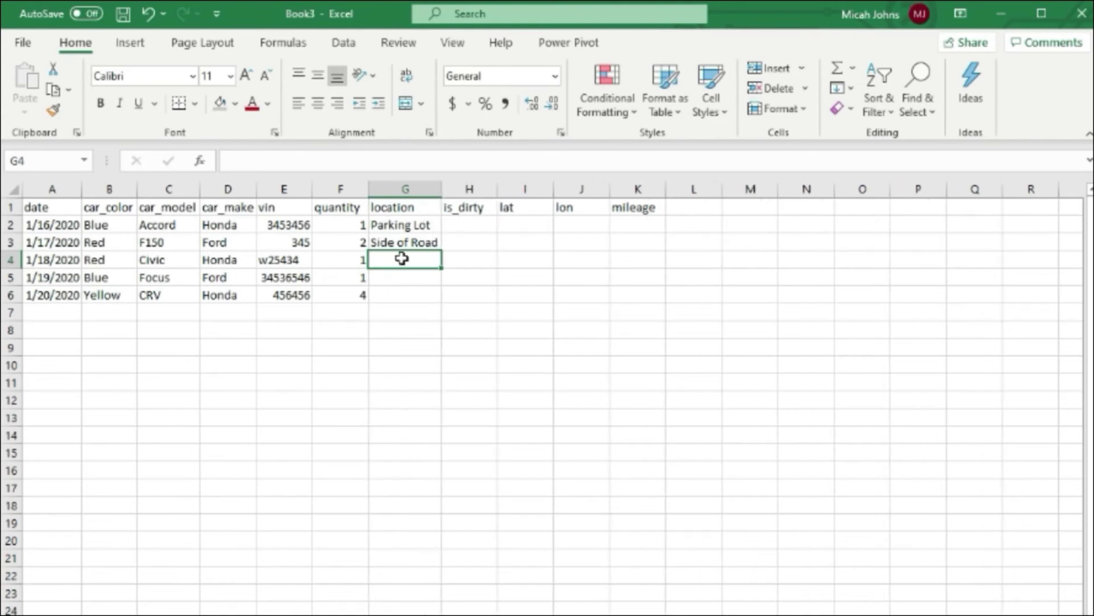
type("Driveway")
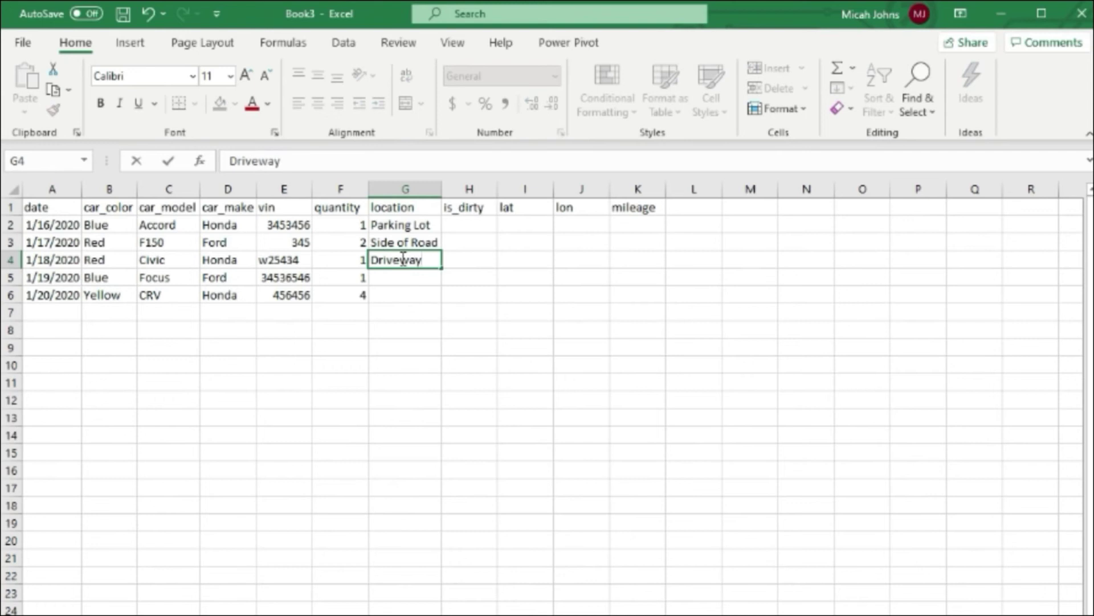
Step: Copy the locations Parking Lot and Side of Road from G2:G3 into G5:G6
left_click_drag(406, 233, 403, 251)
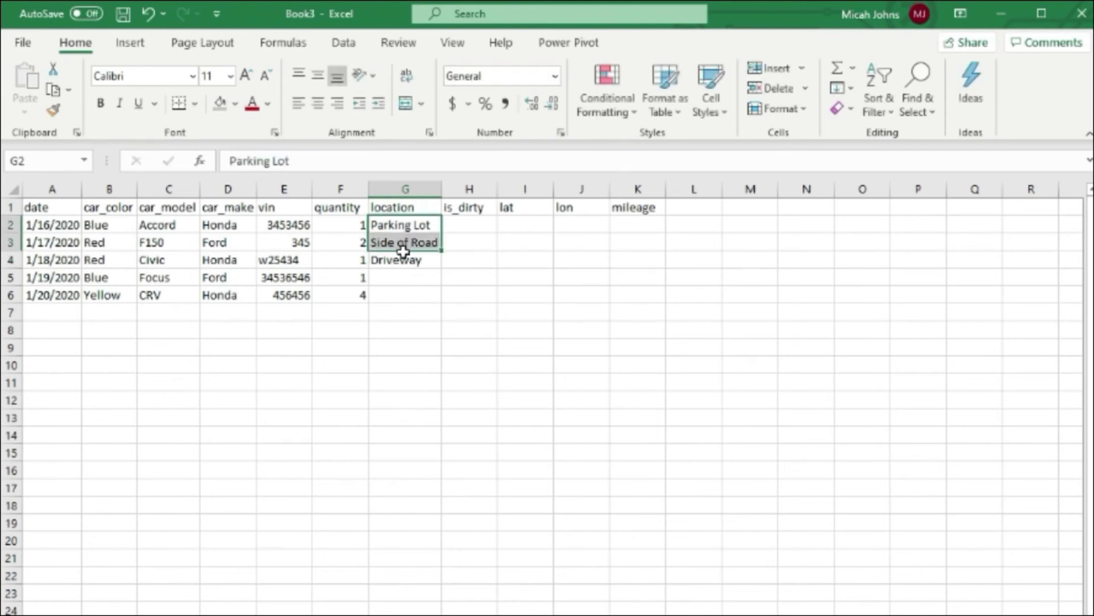
key("ctrl+c")
left_click(396, 274)
key("ctrl+v")
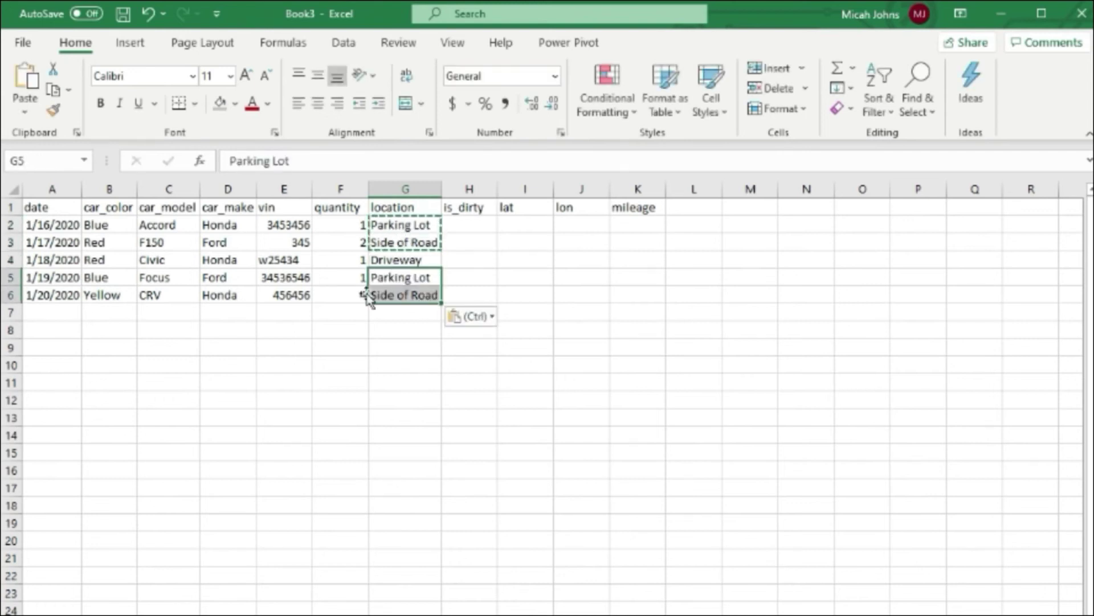
left_click(479, 261)
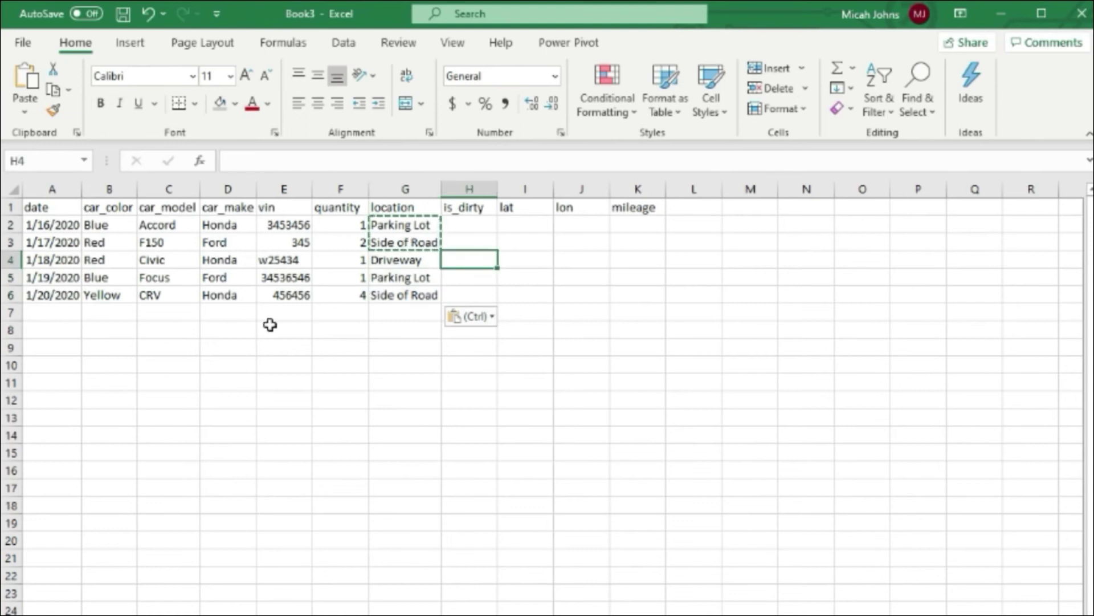
Step: Enter TRUE in cells H2, H3 and H4 of the is_dirty column
left_click(473, 225)
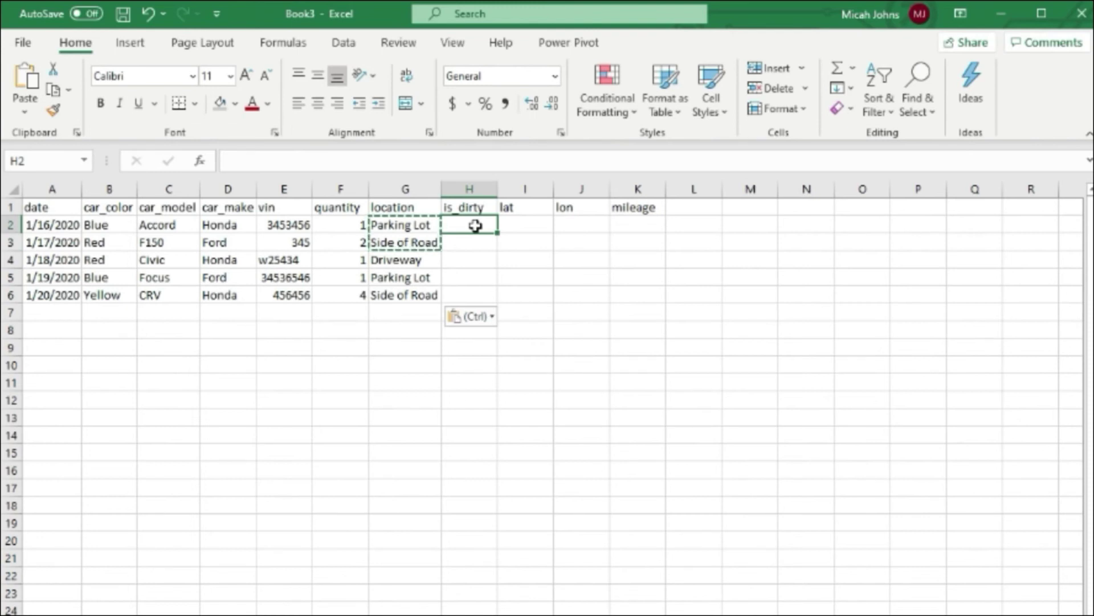
type("TR")
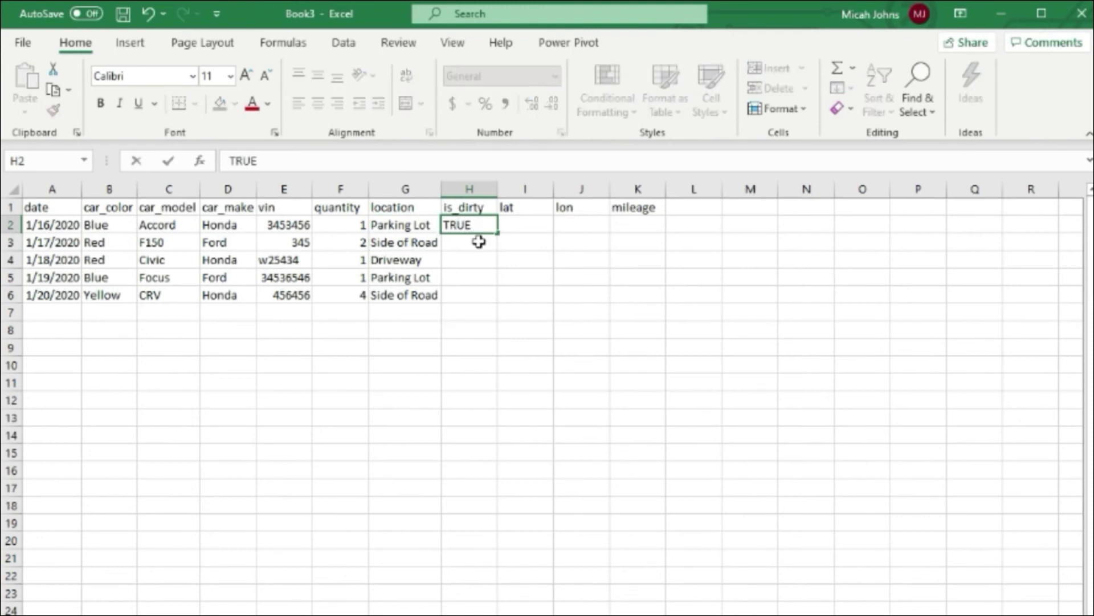
type("UE")
key("Return")
left_click(487, 227)
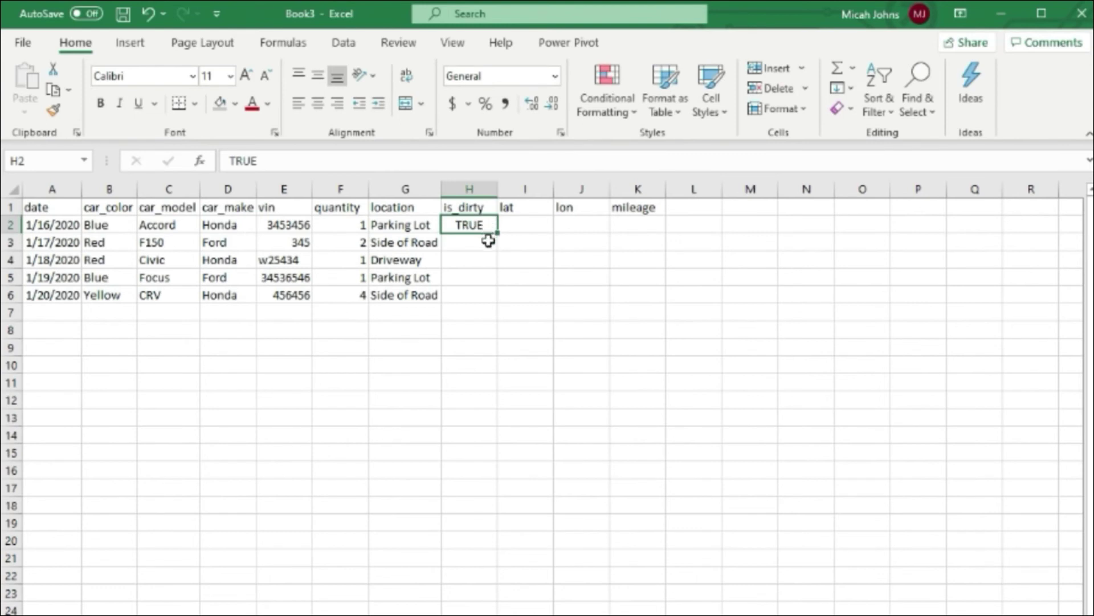
left_click(489, 240)
type("TR")
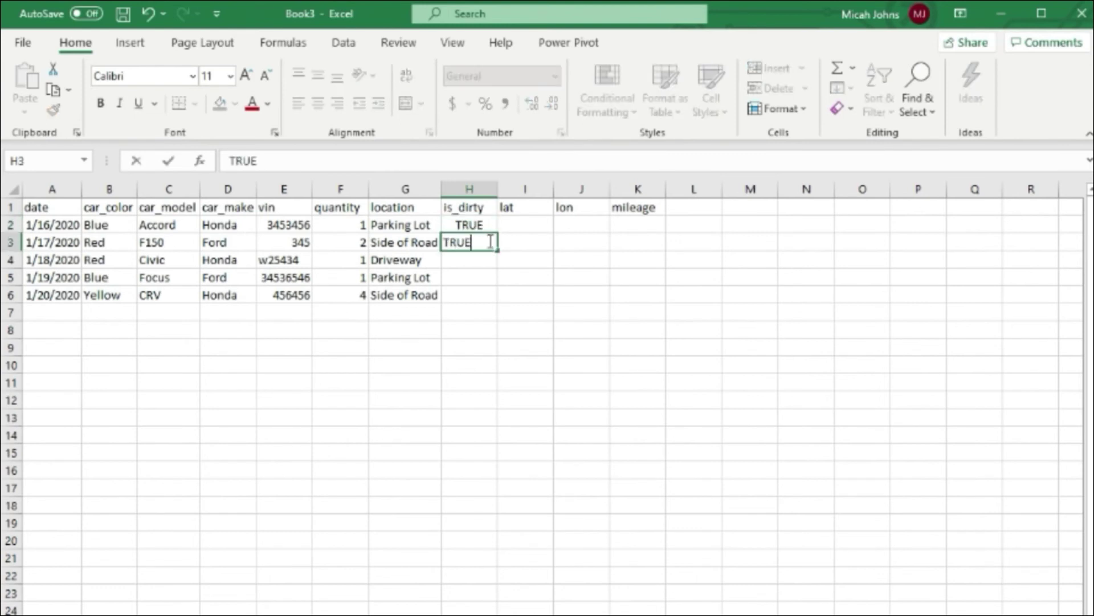
type("UE")
left_click(479, 257)
type("TRUE")
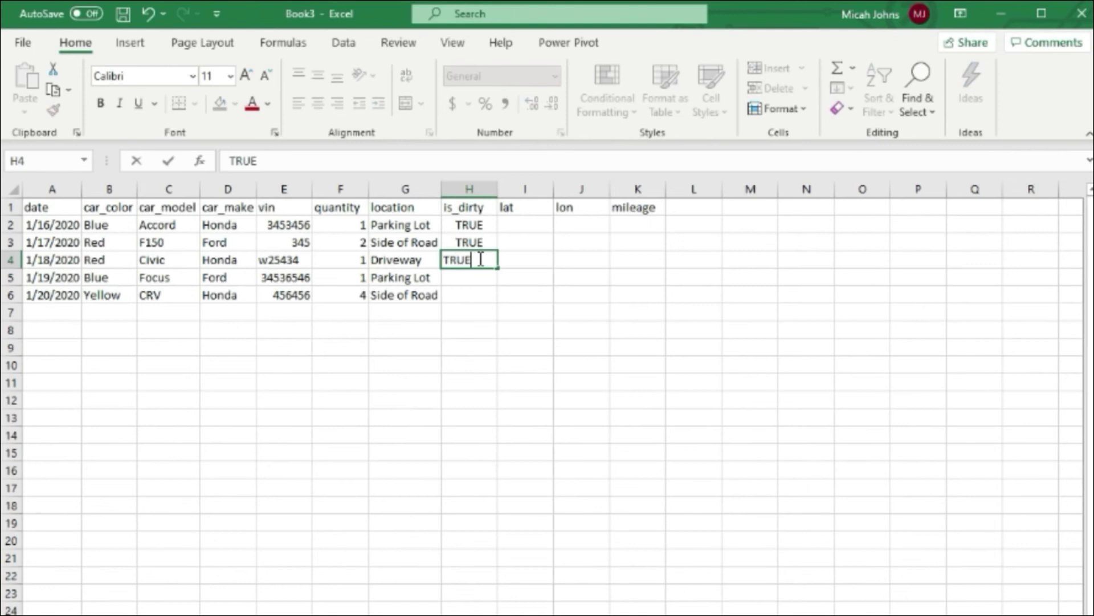
Step: Enter FALSE in H5 of the is_dirty column and fill it down to H6
left_click(472, 281)
type("FA")
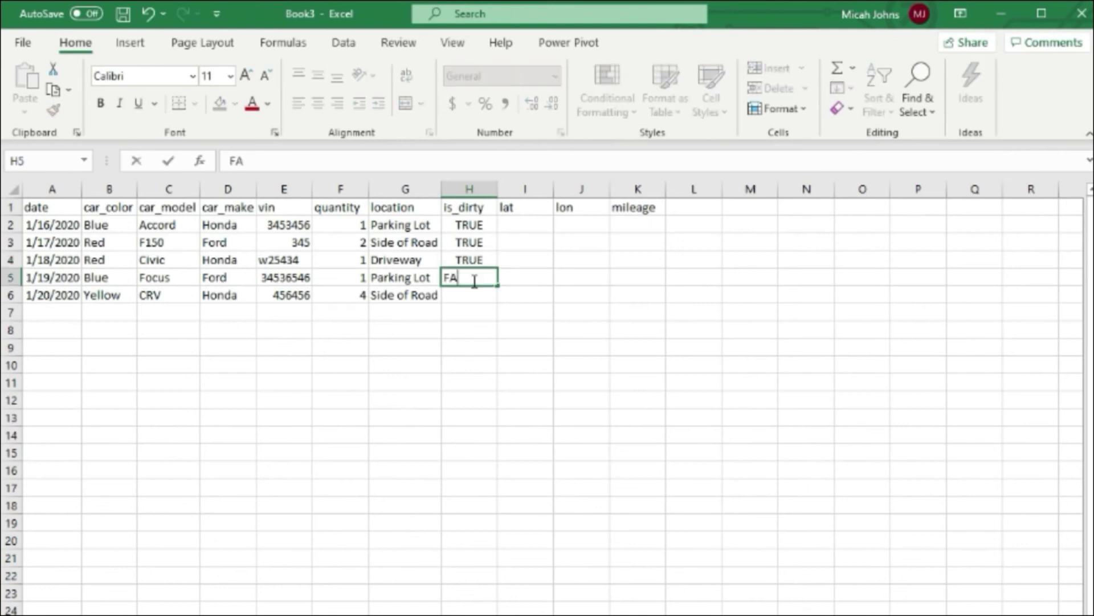
type("LSE")
left_click_drag(501, 287, 502, 304)
Step: Paste the latitude 39.739235 and longitude -104.99025 into I2:J2 and autofit the lon column's width
left_click(539, 228)
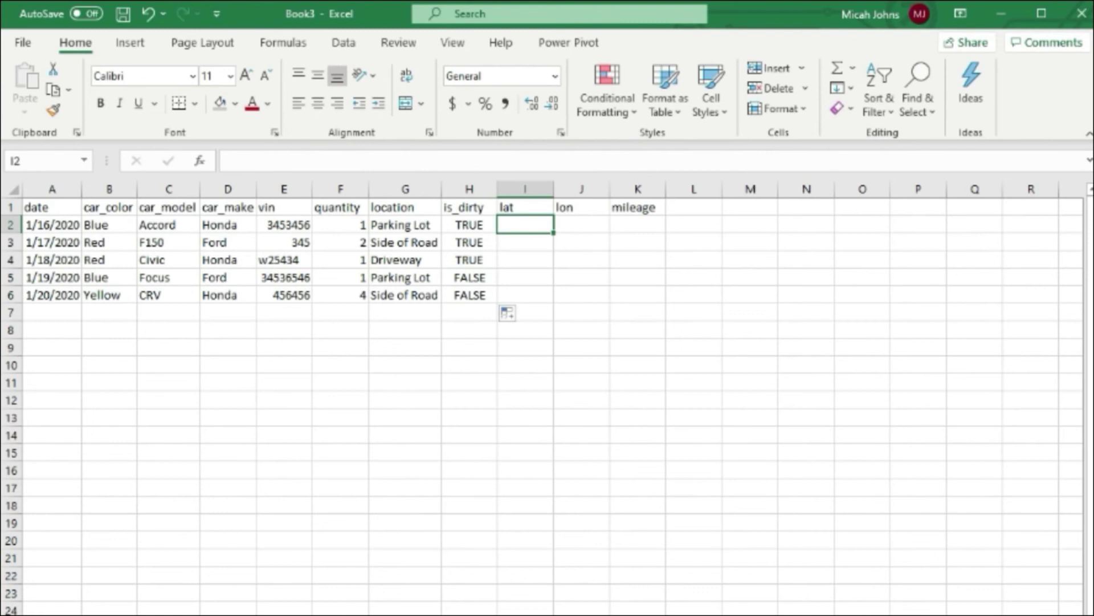
left_click(533, 225)
key("ctrl+v")
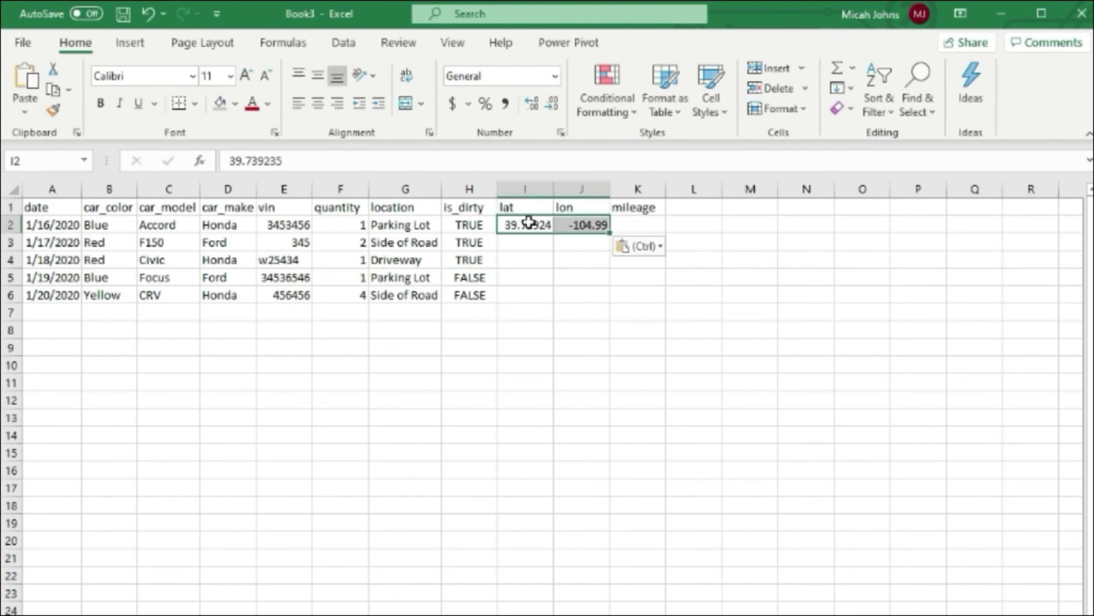
double_click(615, 194)
Step: Fill the lat and lon values from I2:J2 down through row 6
left_click_drag(619, 231, 630, 300)
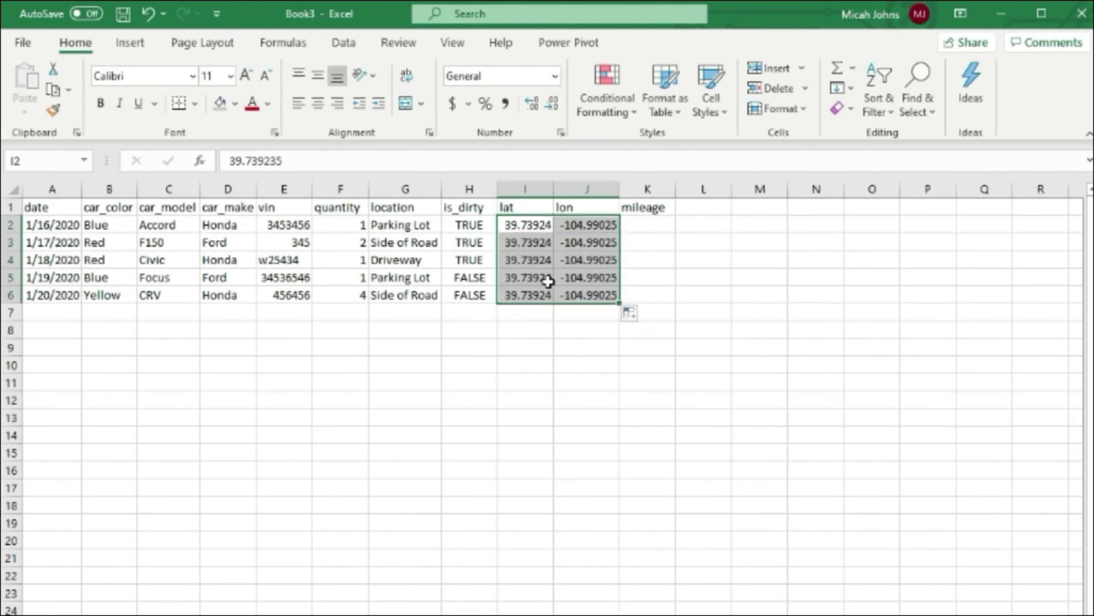
left_click(517, 244)
left_click(590, 247)
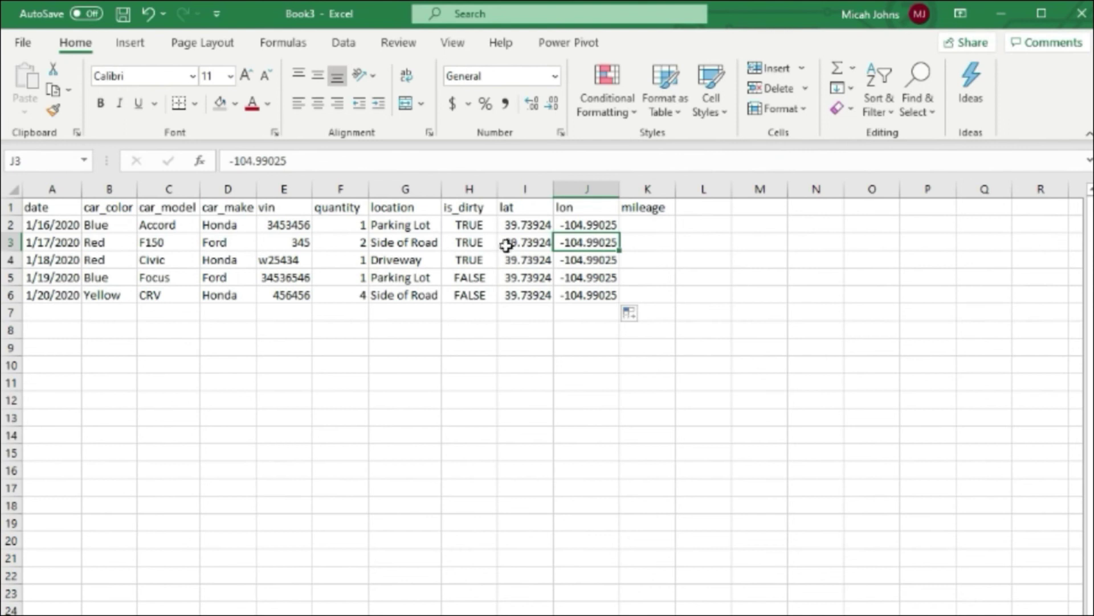
Step: Enter the mileage 4564 in K2 and fill it down to K6
left_click(651, 222)
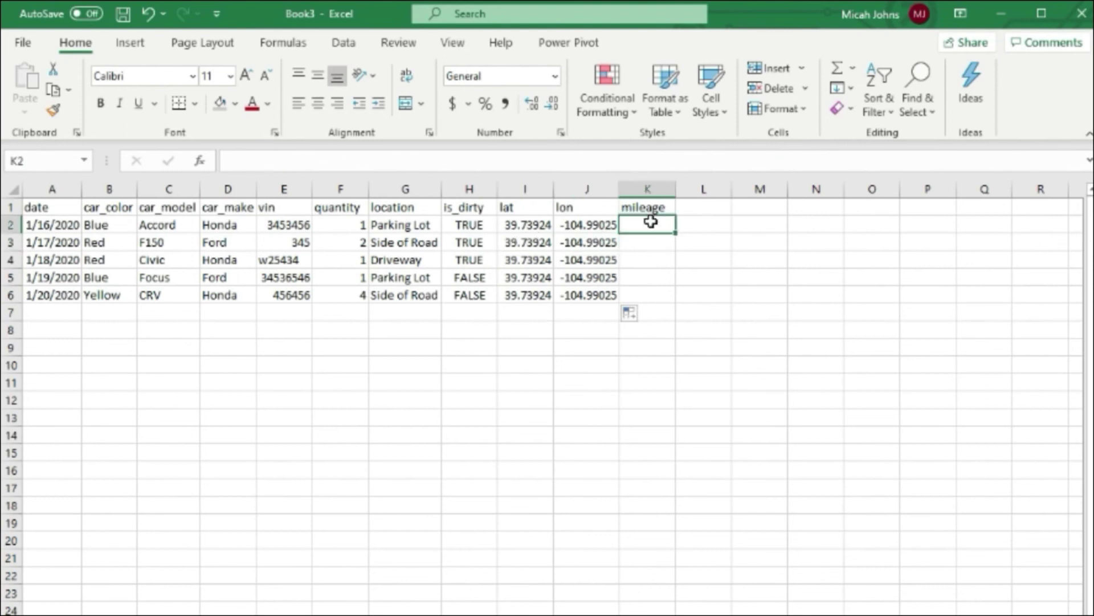
type("4564")
left_click_drag(677, 232, 678, 303)
Step: Replace the mileage values with 65767 in K3, 67567 in K4 and 568768 in K6
left_click(657, 238)
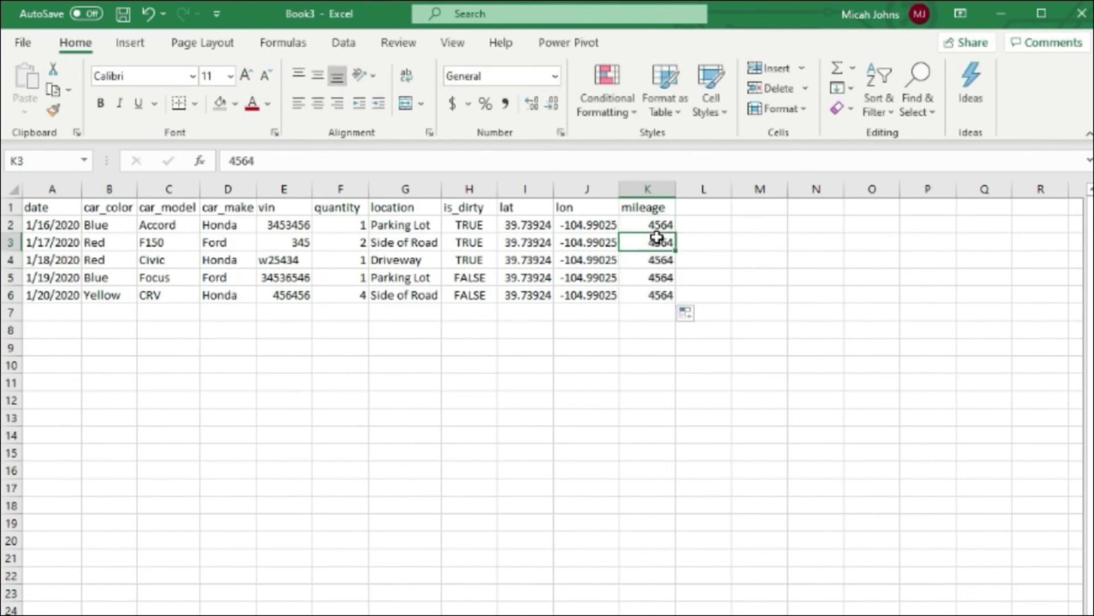
type("65767")
key("Return")
type("67567")
key("Return")
key("Return")
type("568")
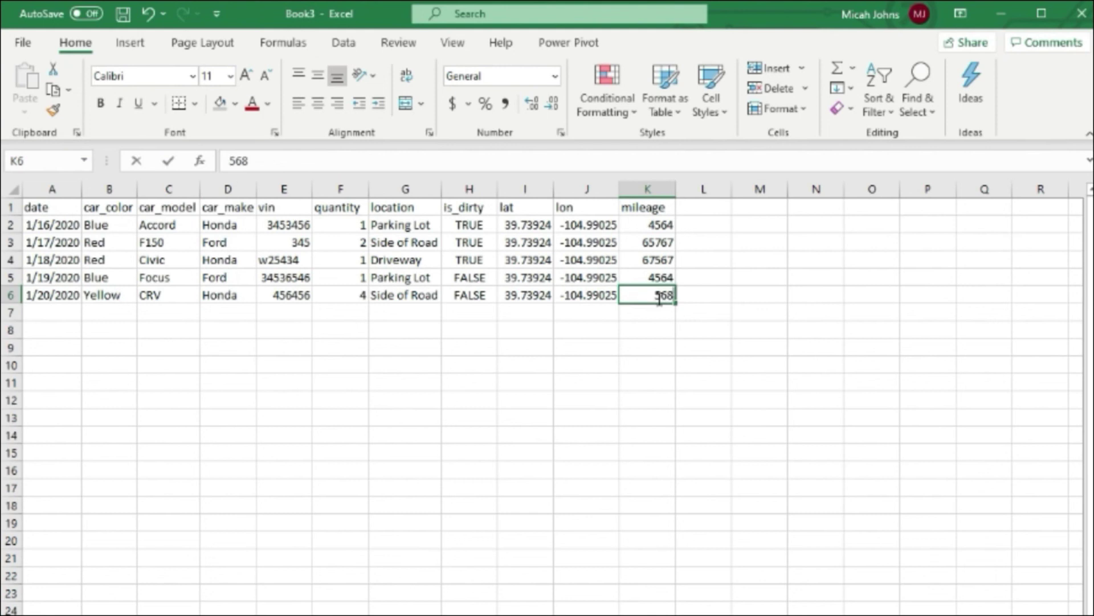
type("768")
left_click(703, 262)
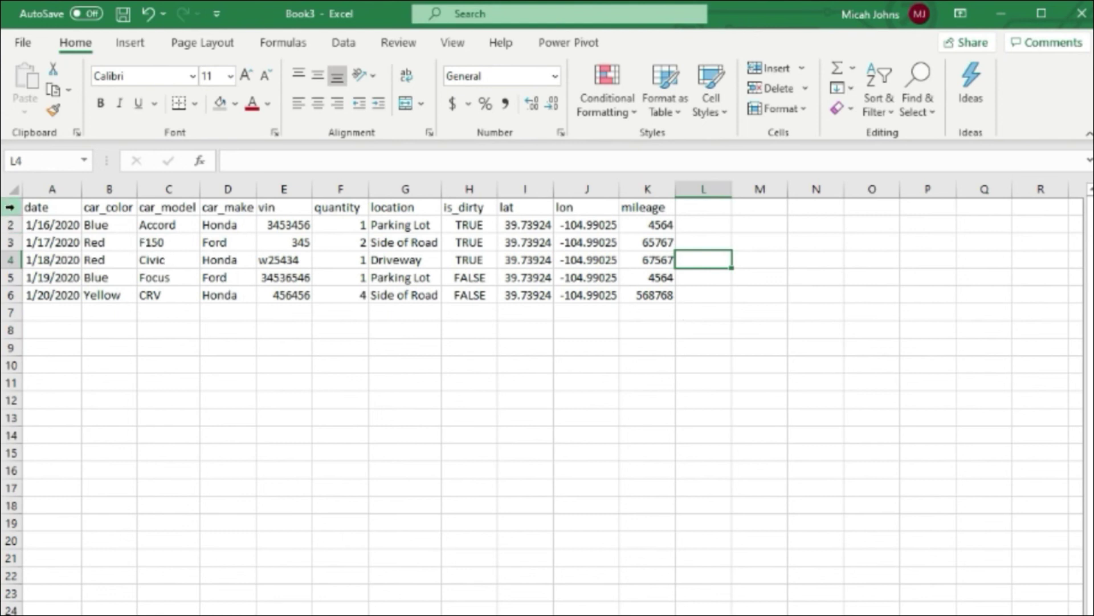
Step: Review the header row and the date, quantity, location, lat, lon, is_dirty and car_model columns for their kinds of data
left_click(10, 207)
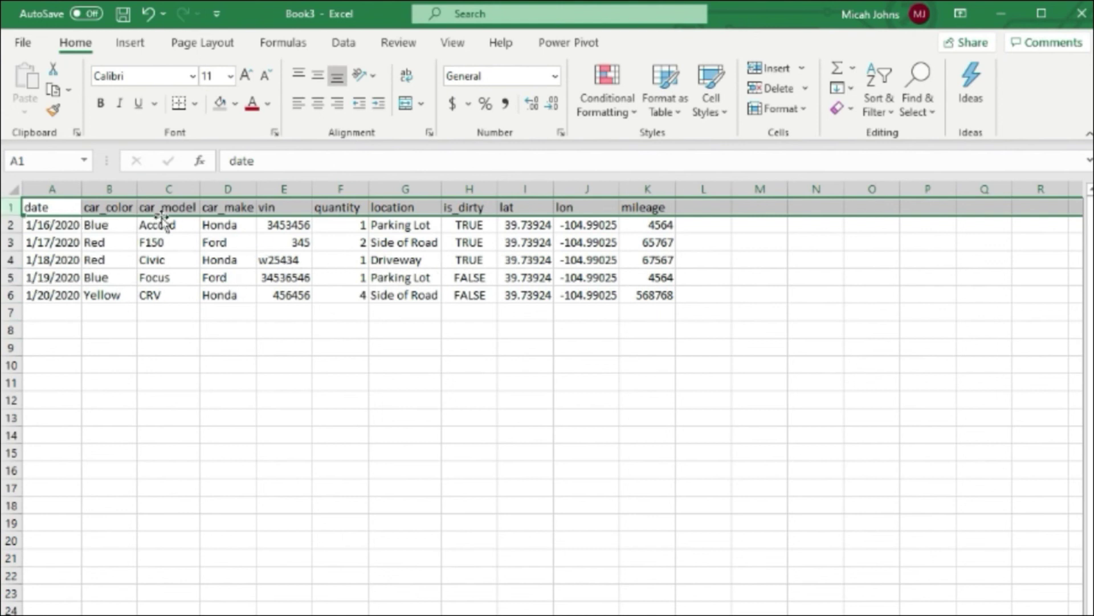
left_click(52, 188)
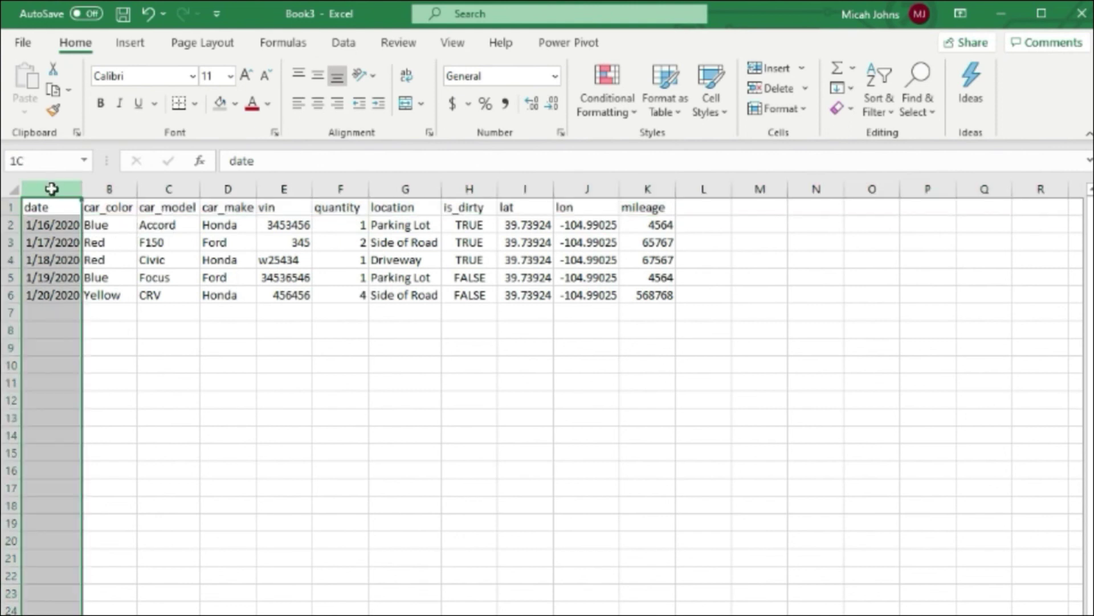
left_click(332, 185)
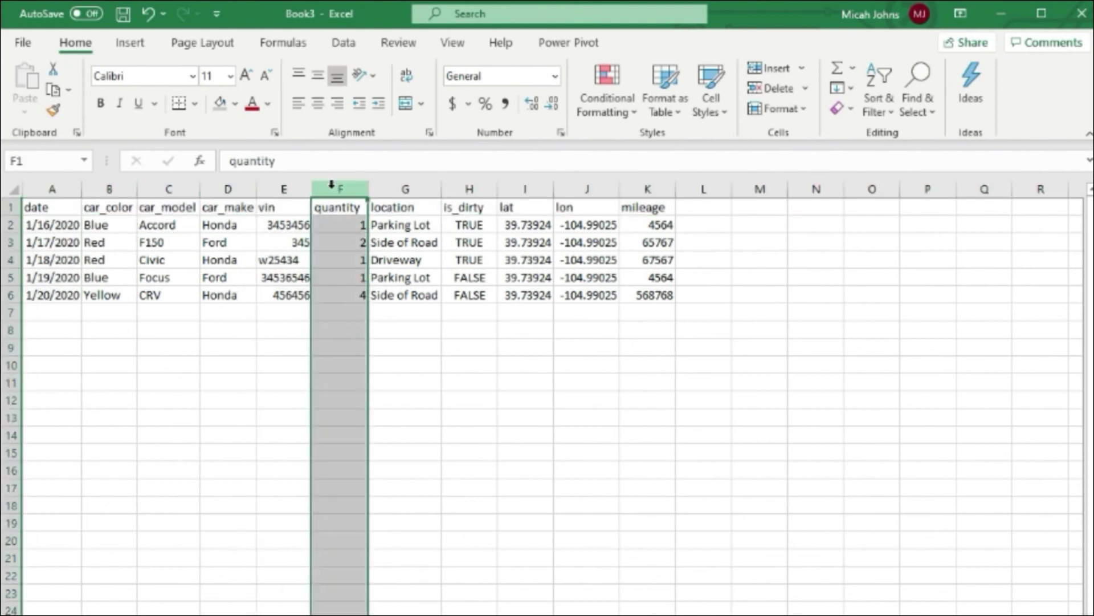
left_click(506, 188)
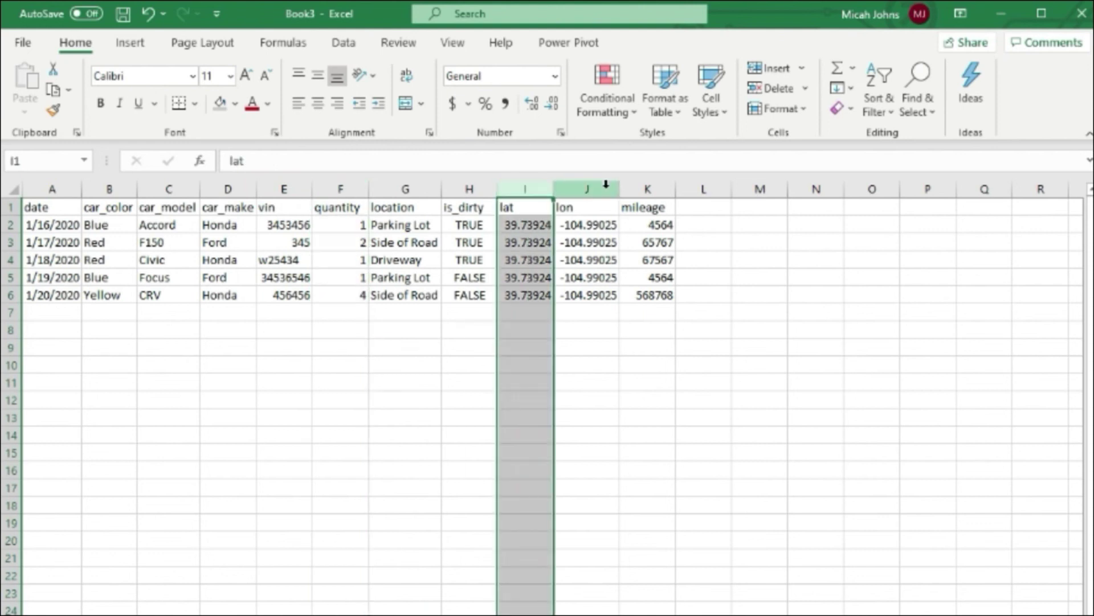
left_click(419, 181)
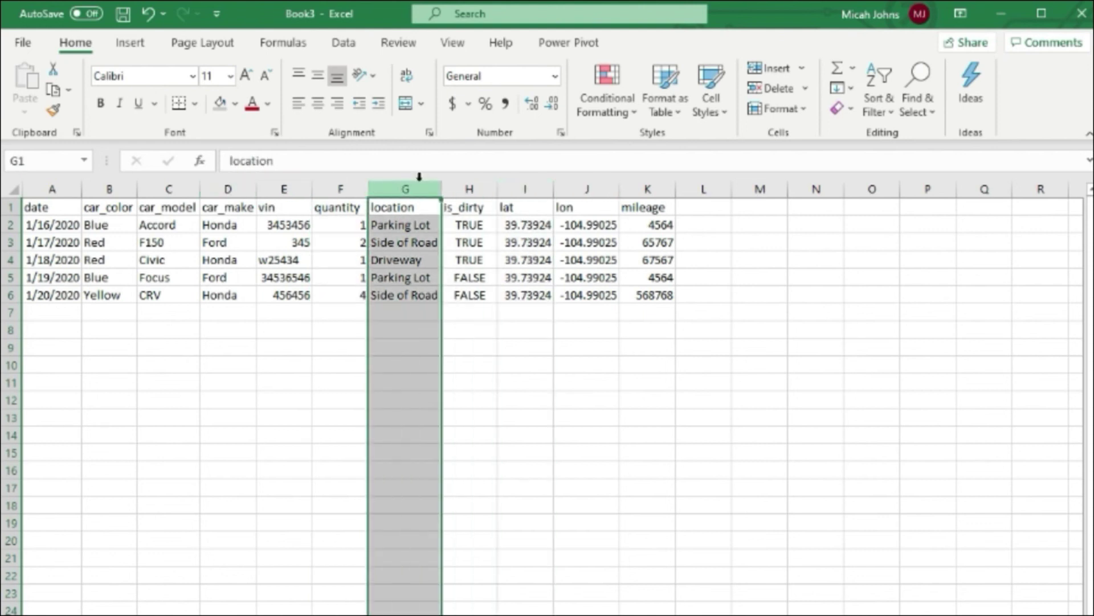
left_click(509, 178)
left_click(578, 184)
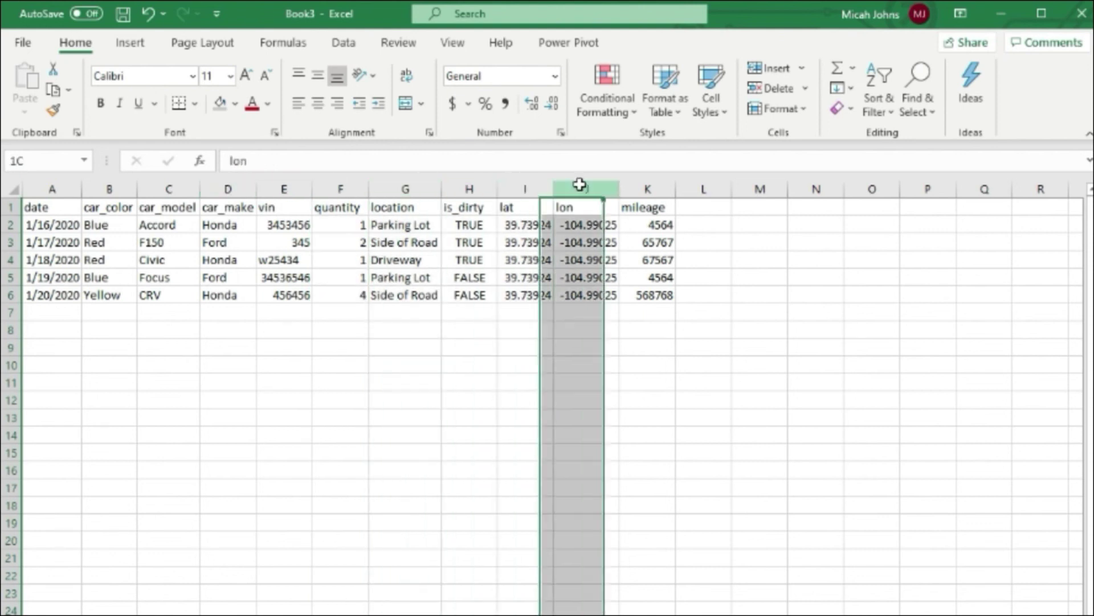
left_click(484, 188)
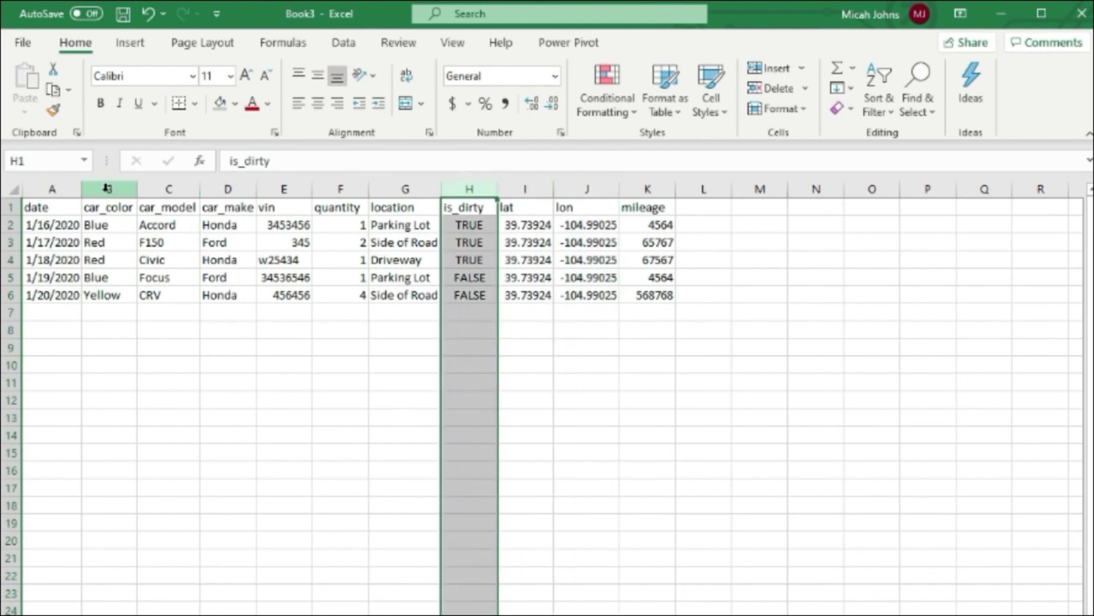
left_click(168, 189)
left_click(181, 306)
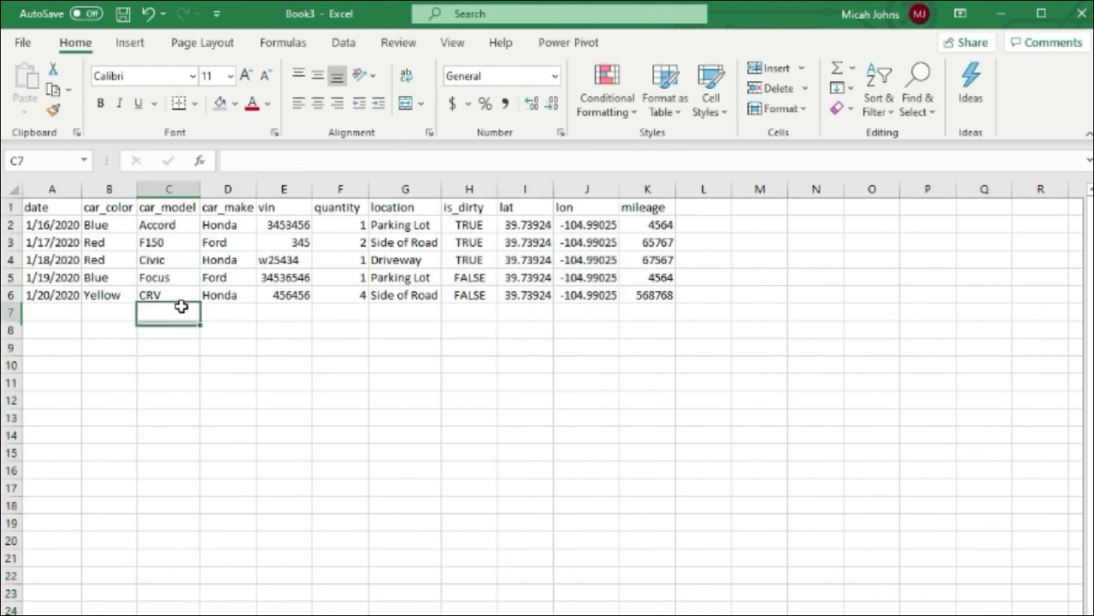